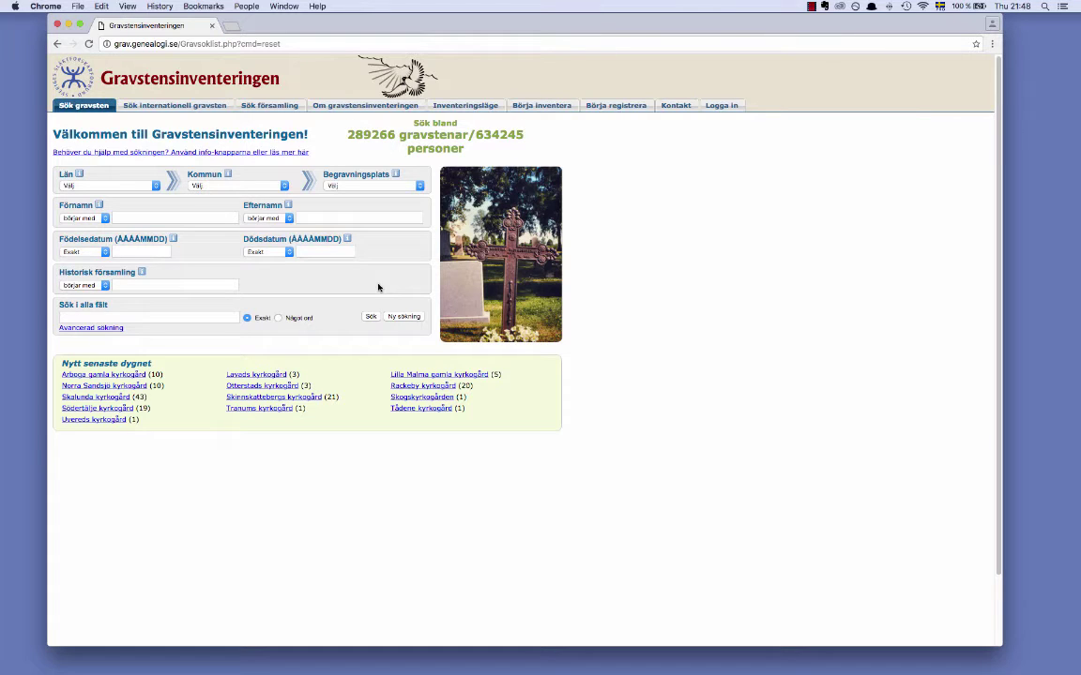
pyautogui.rightClick(476, 75)
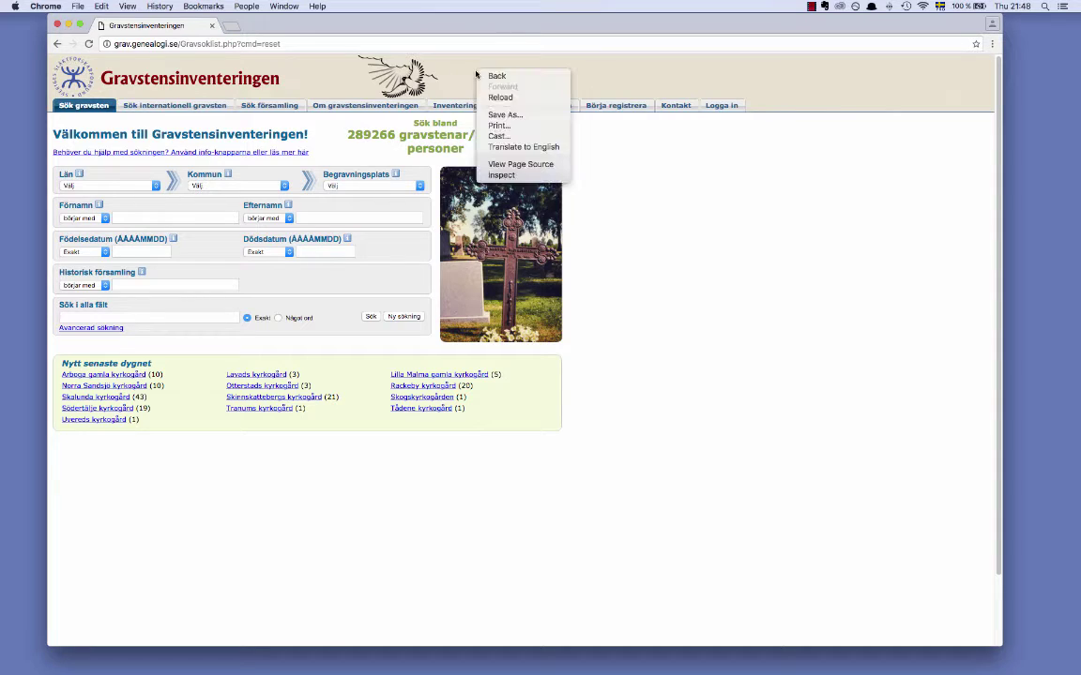
pyautogui.click(500, 148)
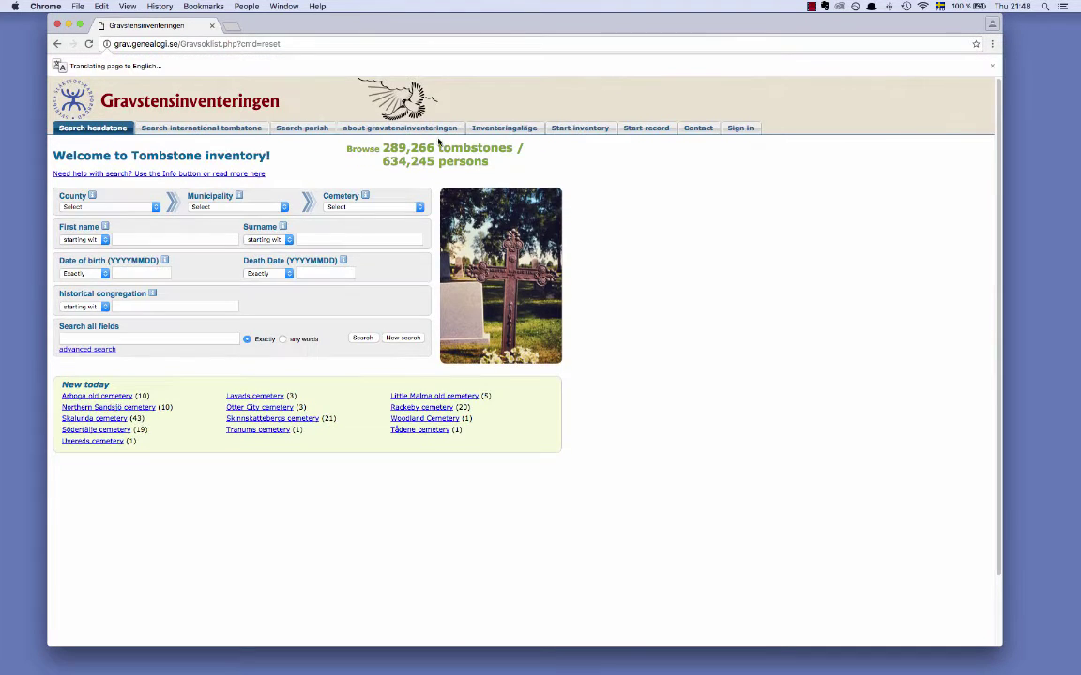
pyautogui.click(127, 209)
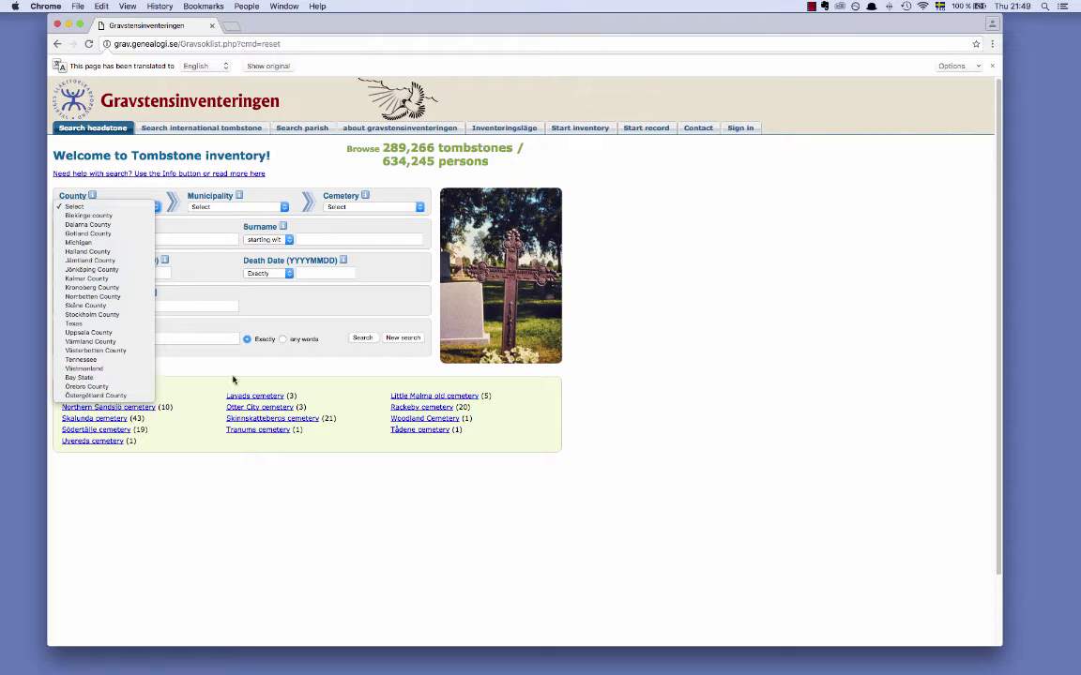
pyautogui.click(338, 311)
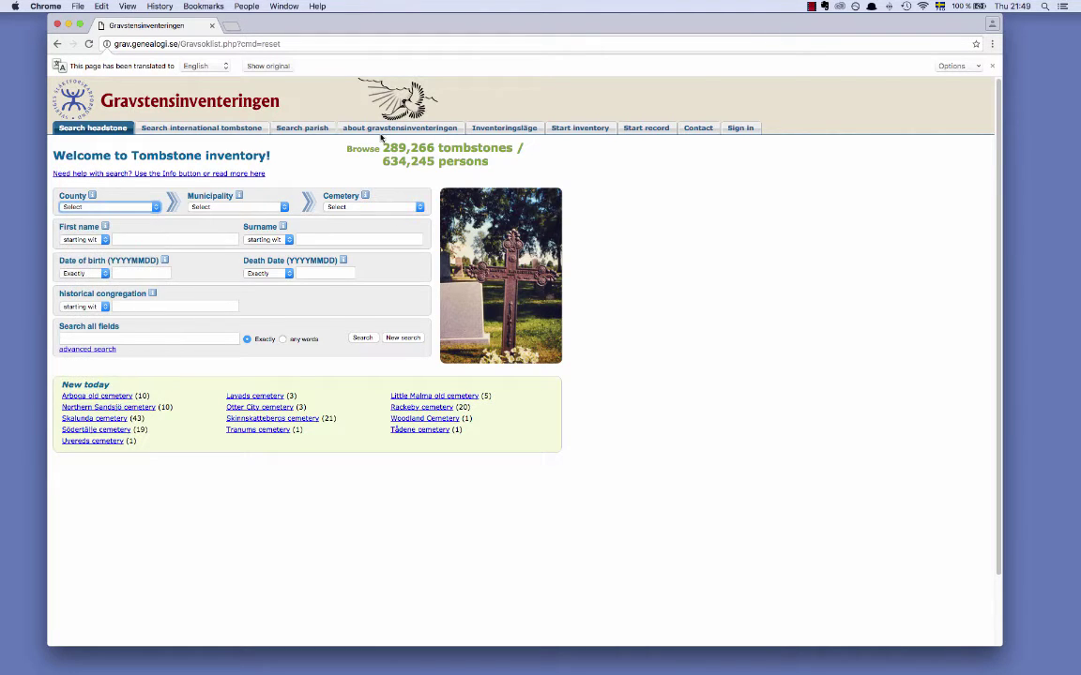
pyautogui.click(269, 67)
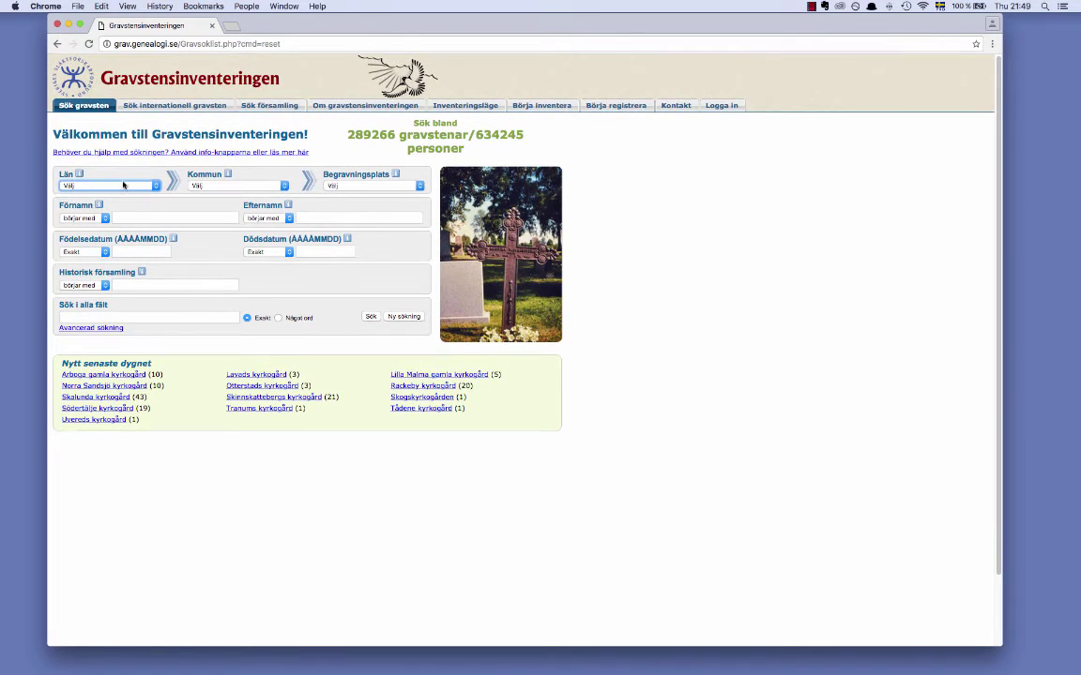
# Search for gravestones in Skåne län, municipality Helsingborg, at the burial place Kropps kyrkogård
pyautogui.click(127, 185)
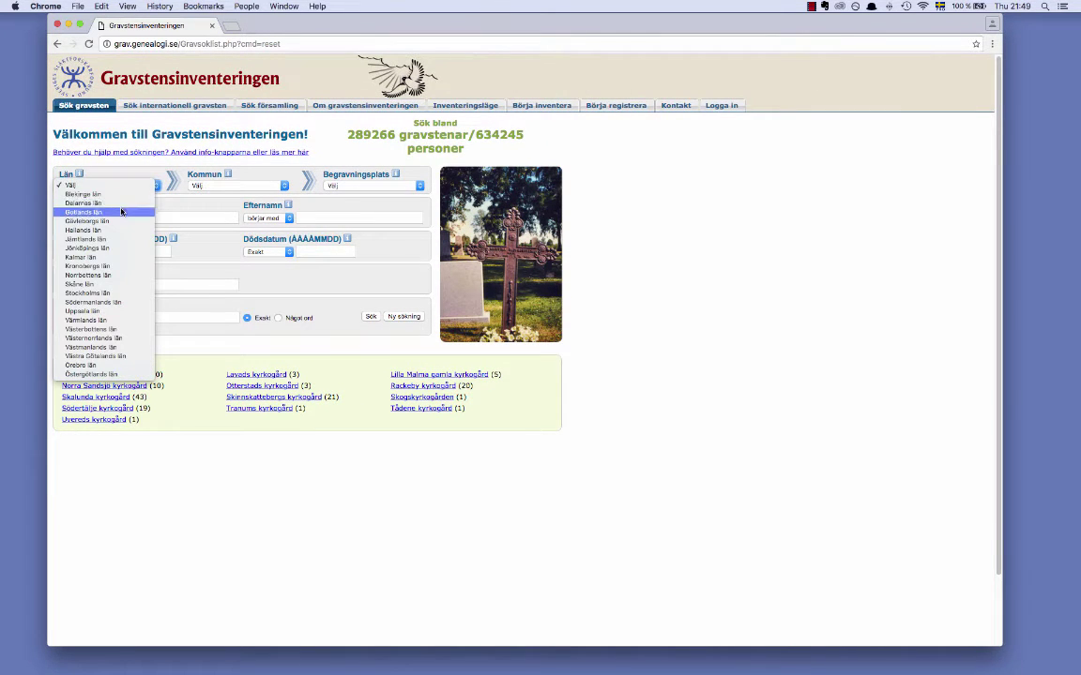
pyautogui.click(107, 284)
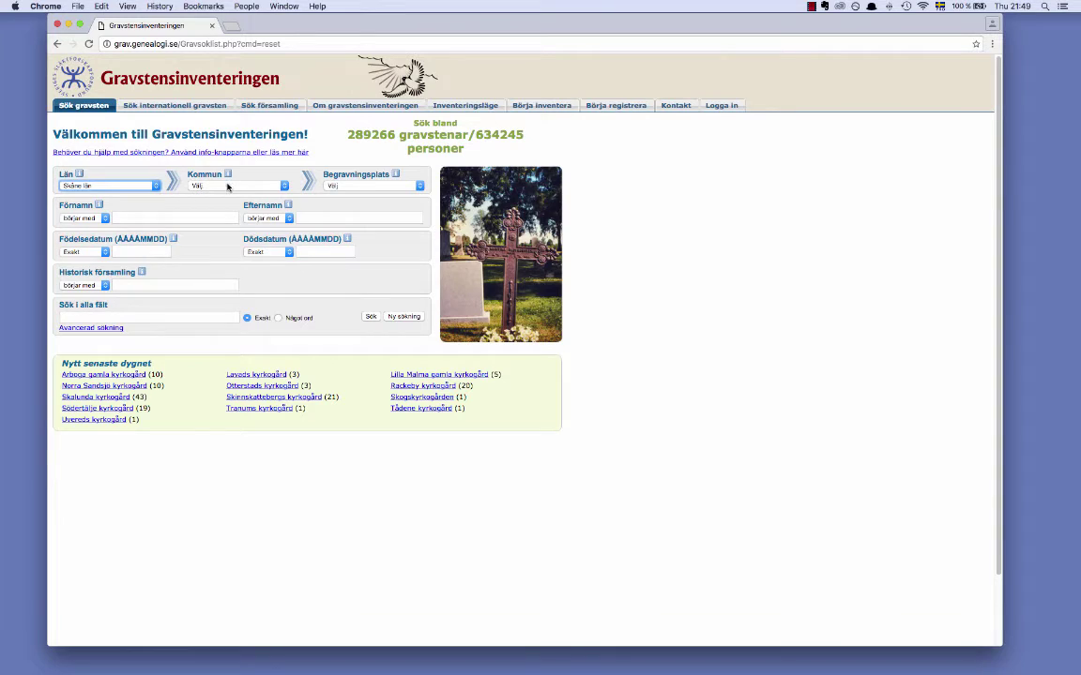
pyautogui.click(227, 187)
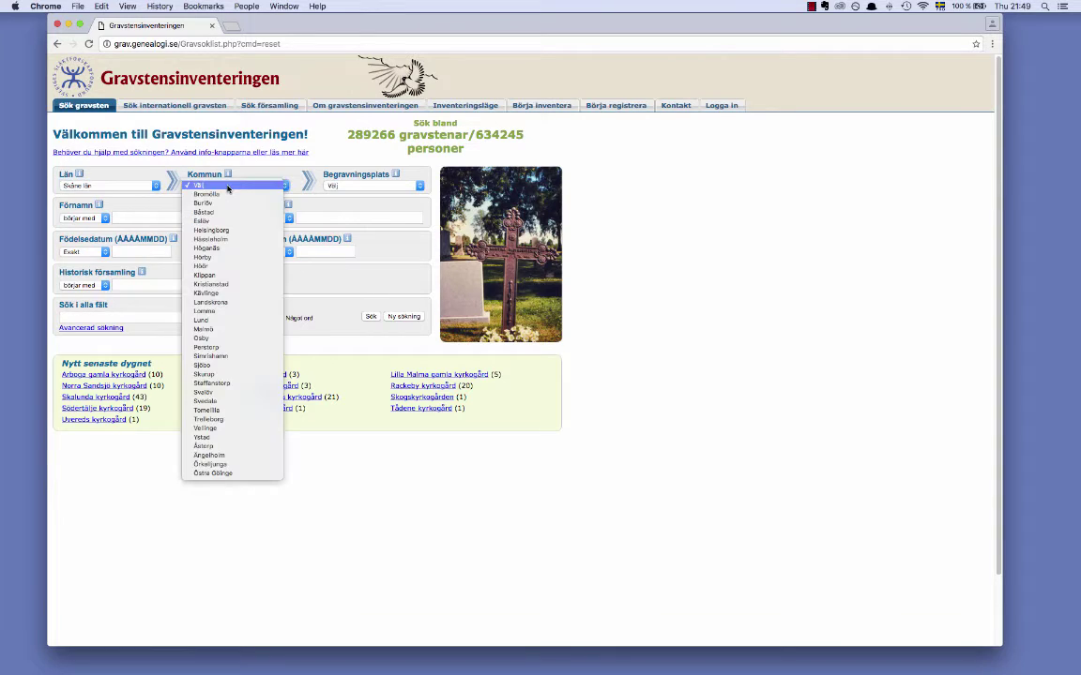
pyautogui.click(226, 231)
pyautogui.click(348, 187)
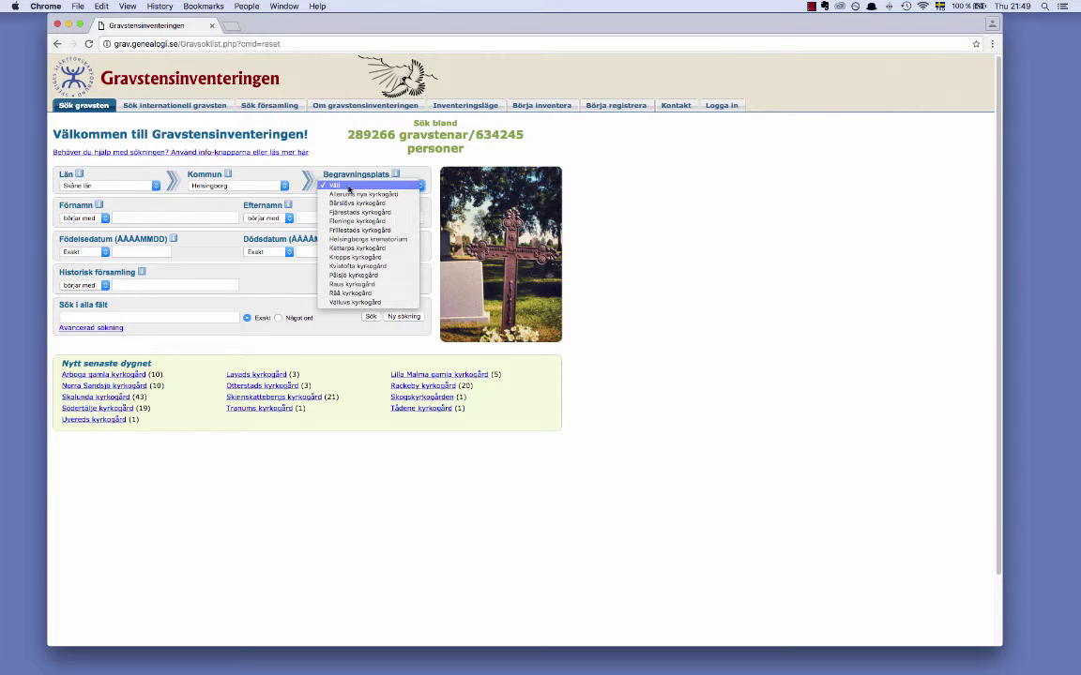
pyautogui.click(350, 259)
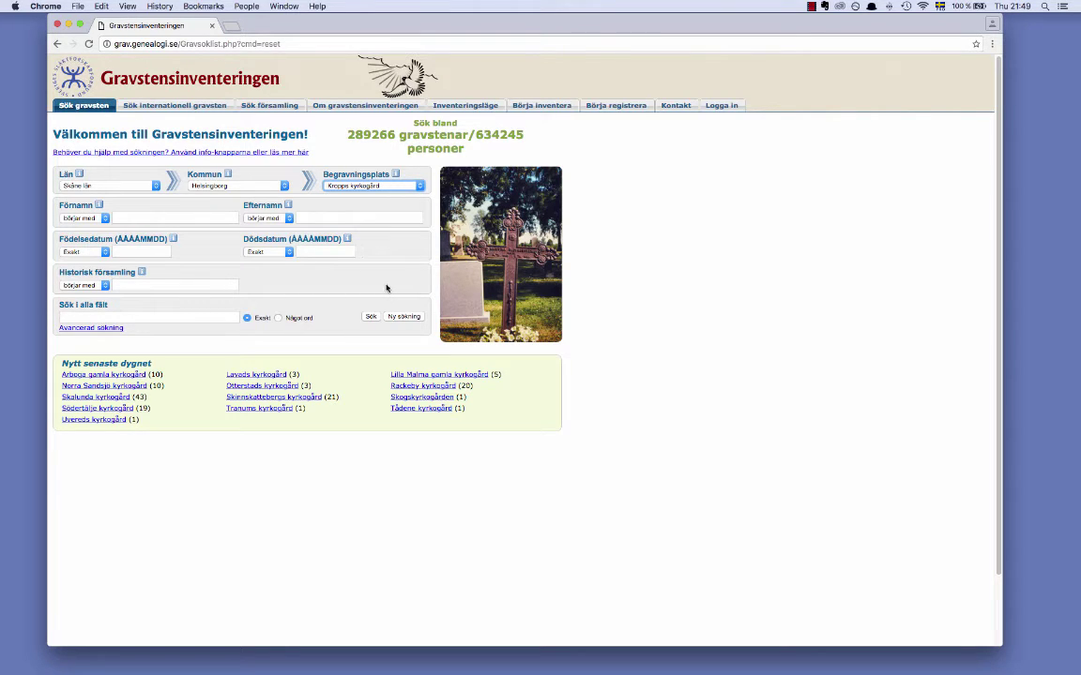
pyautogui.press('Return')
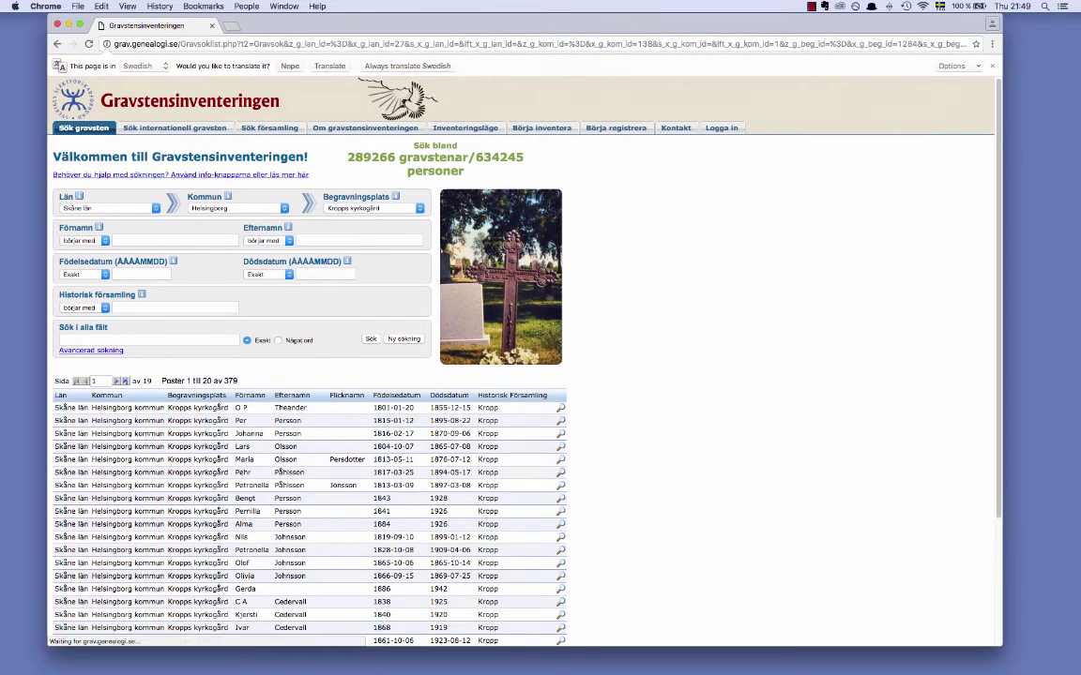
# Narrow the Kropps kyrkogård search by the deceased person's first name
pyautogui.scroll(-2, 680, 383)
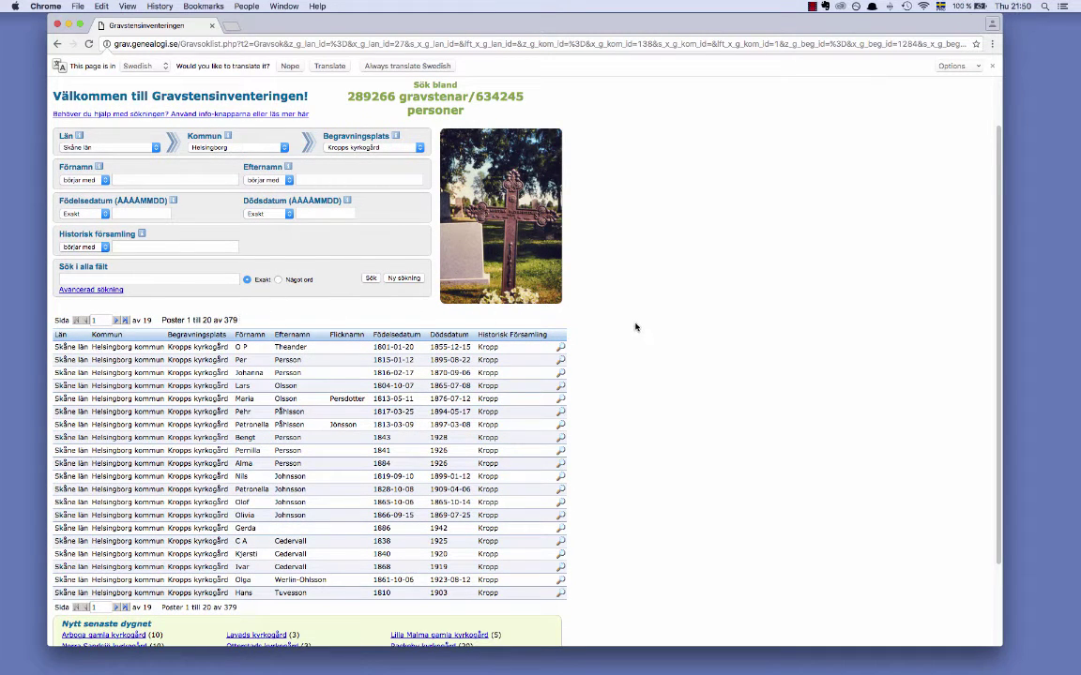
pyautogui.scroll(1, 636, 326)
pyautogui.scroll(1, 636, 327)
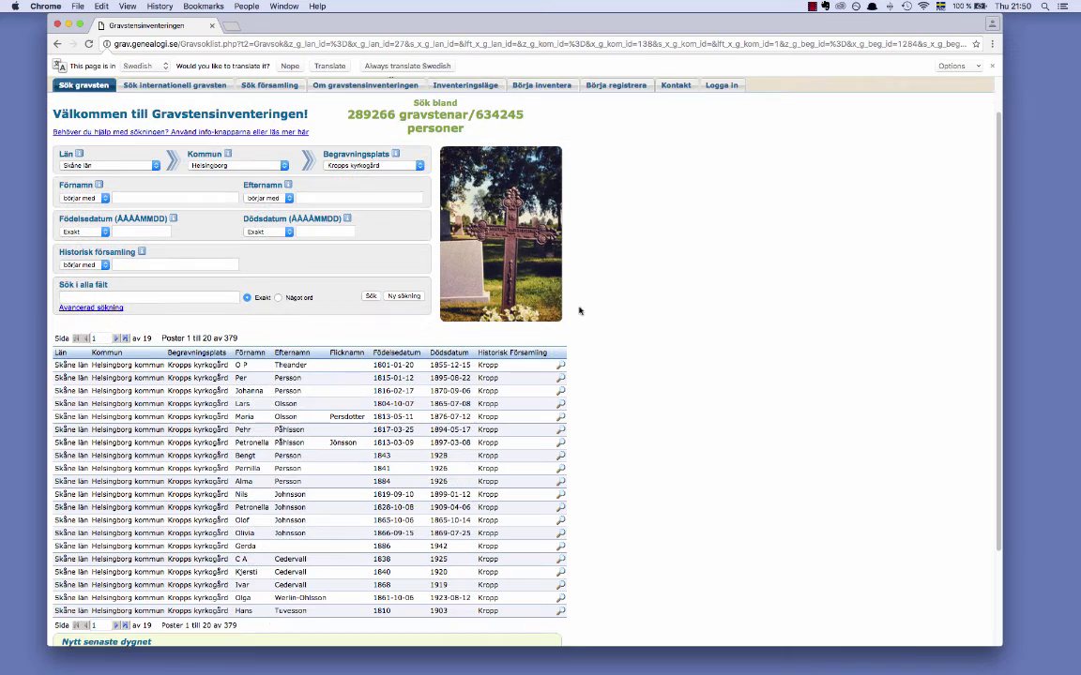
pyautogui.click(187, 196)
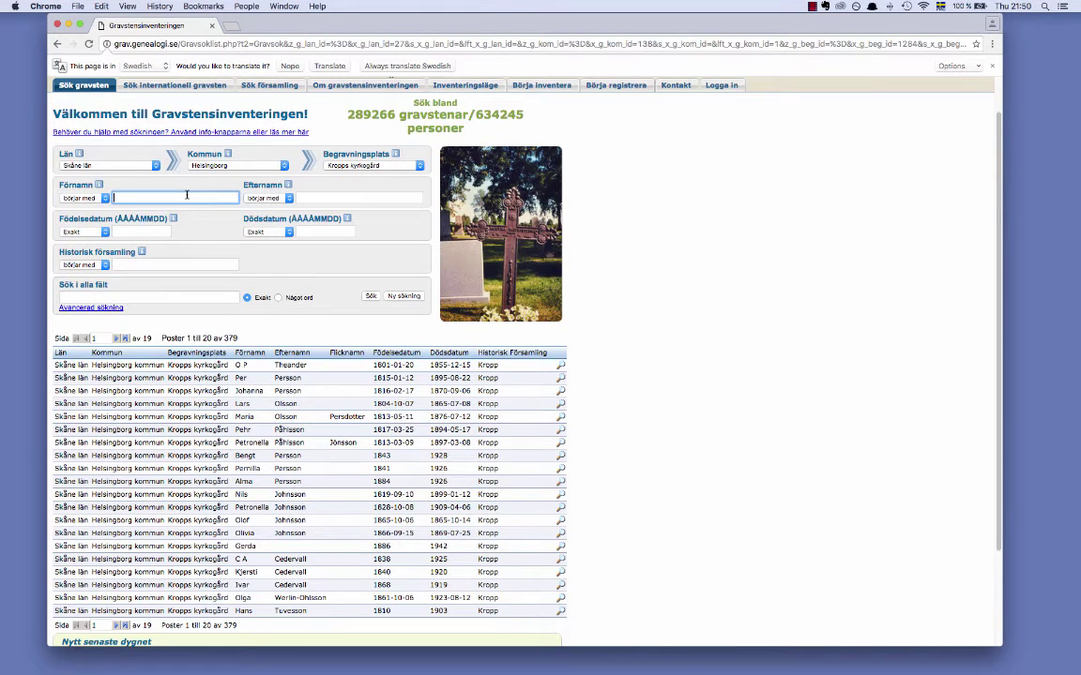
pyautogui.write('wa')
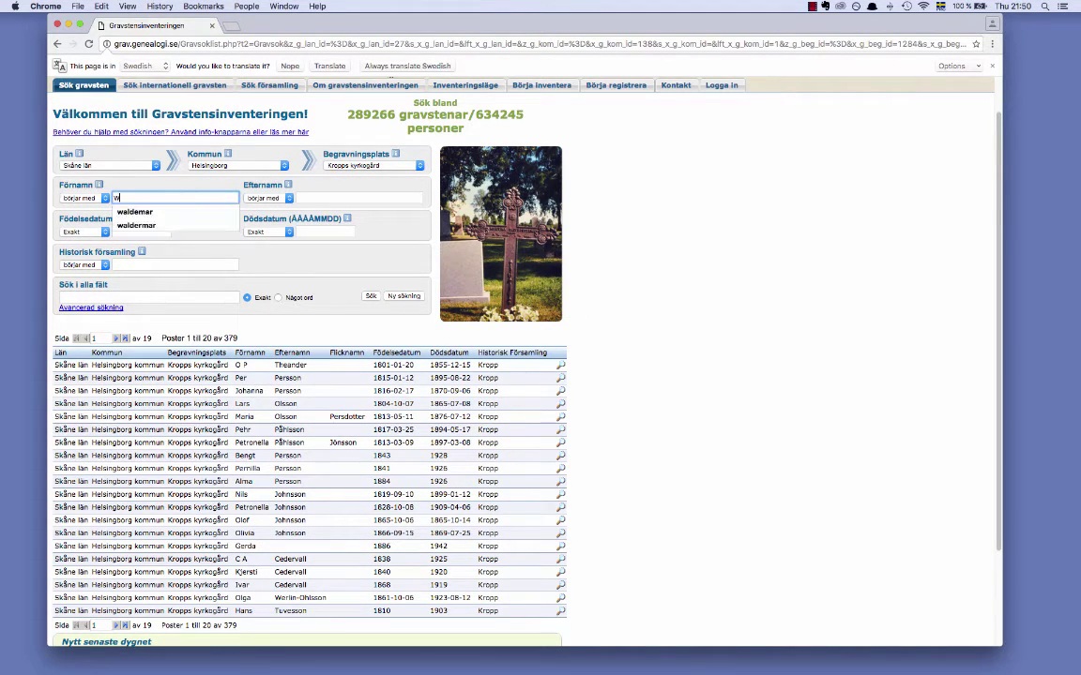
pyautogui.write('ldemar')
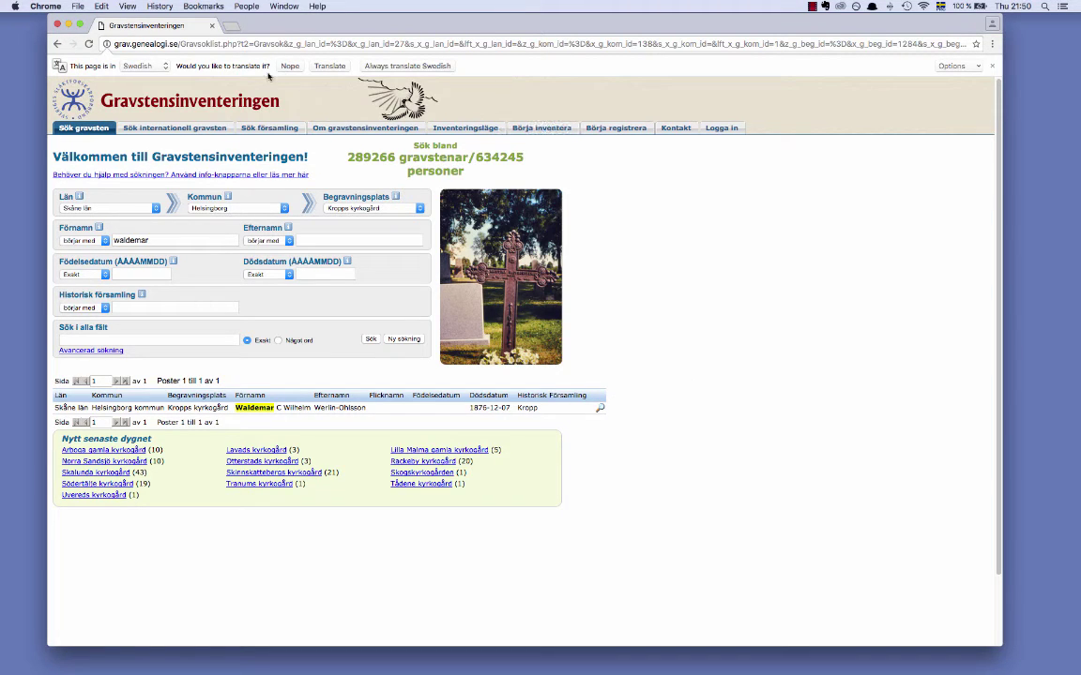
# Translate the search results page into English and open the detail record of the matching headstone
pyautogui.click(323, 68)
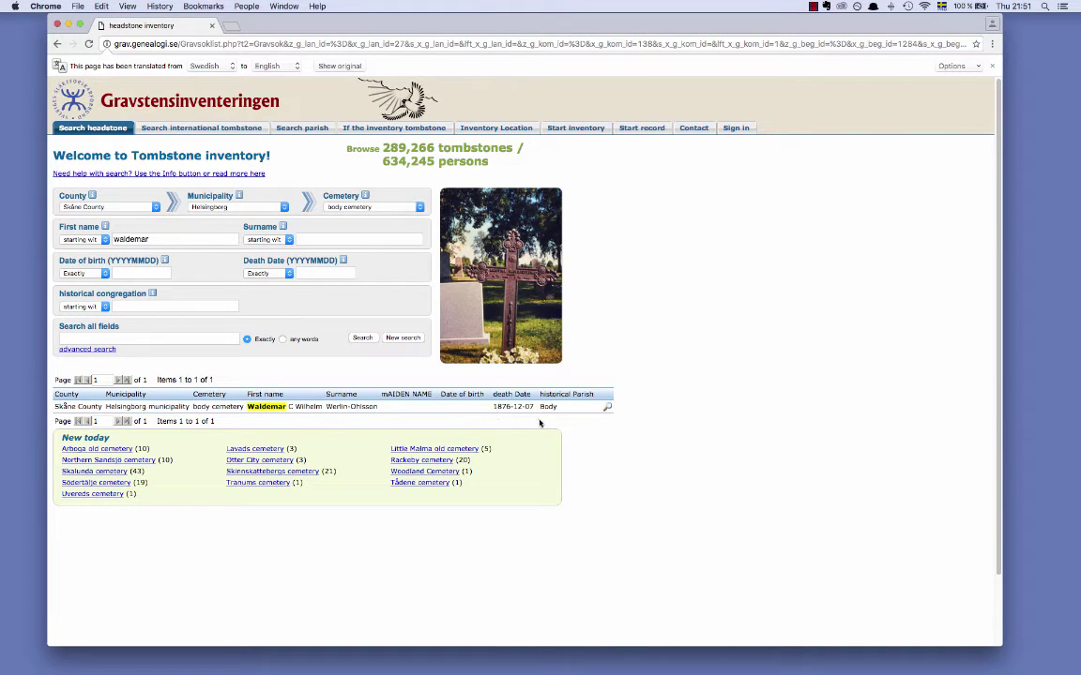
pyautogui.click(607, 409)
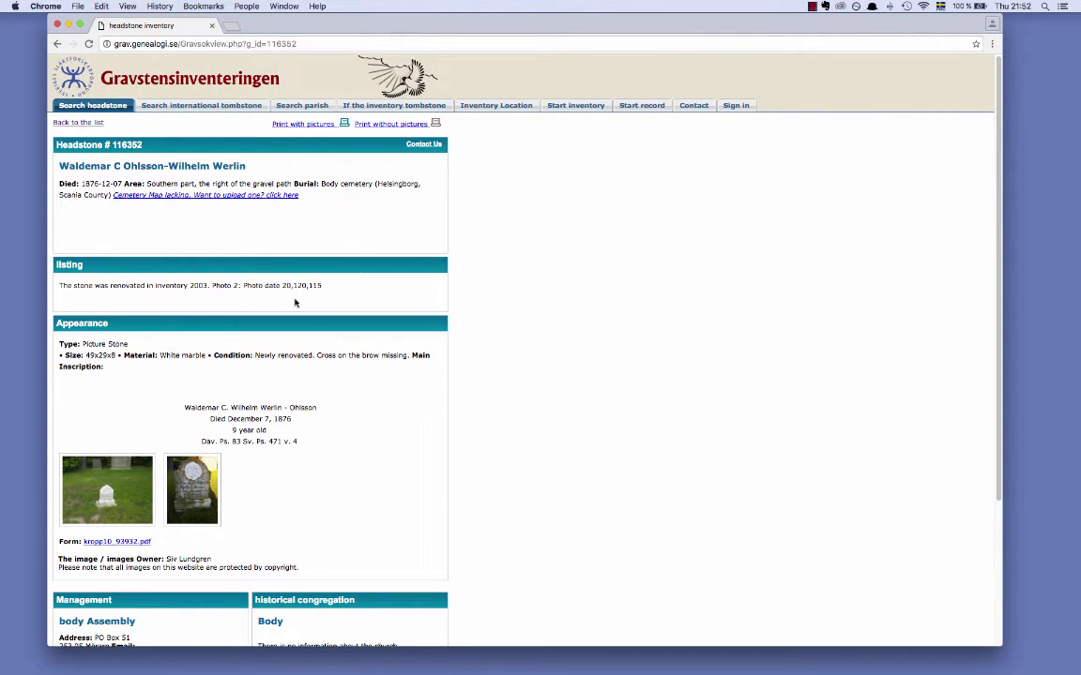
pyautogui.scroll(-1, 403, 398)
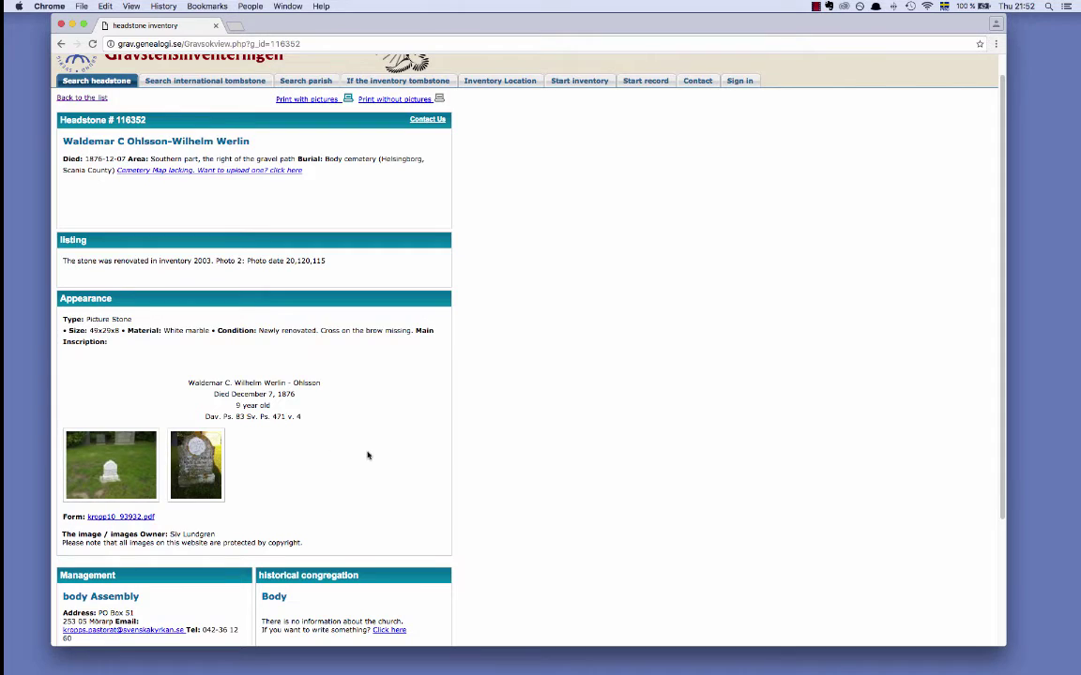
pyautogui.scroll(-2, 367, 453)
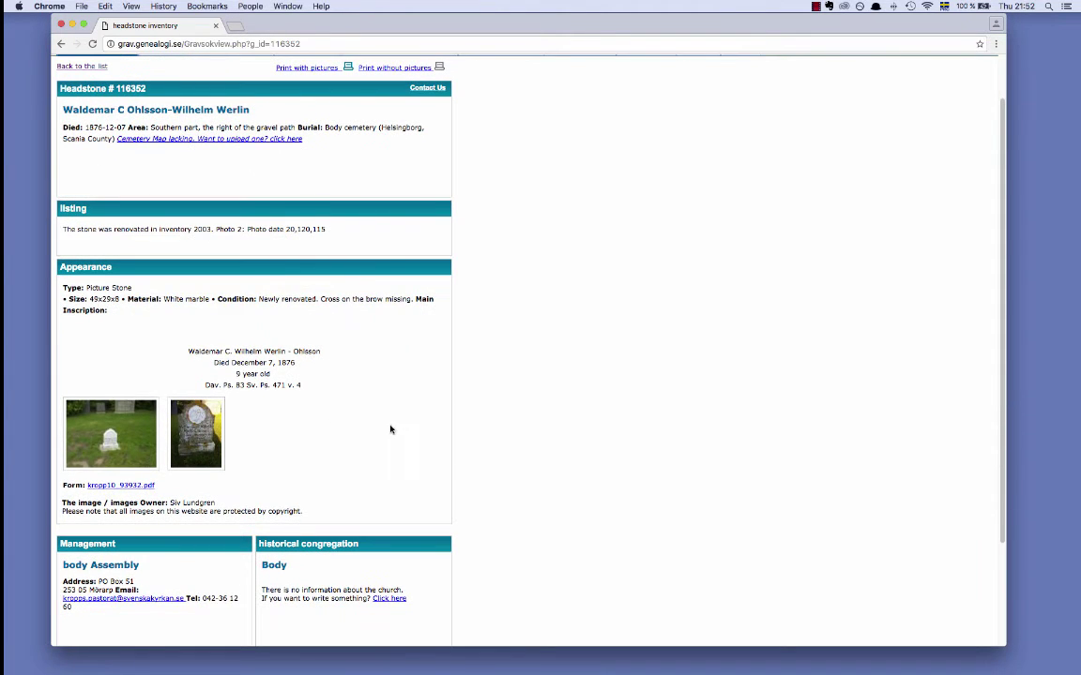
# Open both headstone photos in separate windows, place them side by side to compare the stone, and close them
pyautogui.click(110, 437)
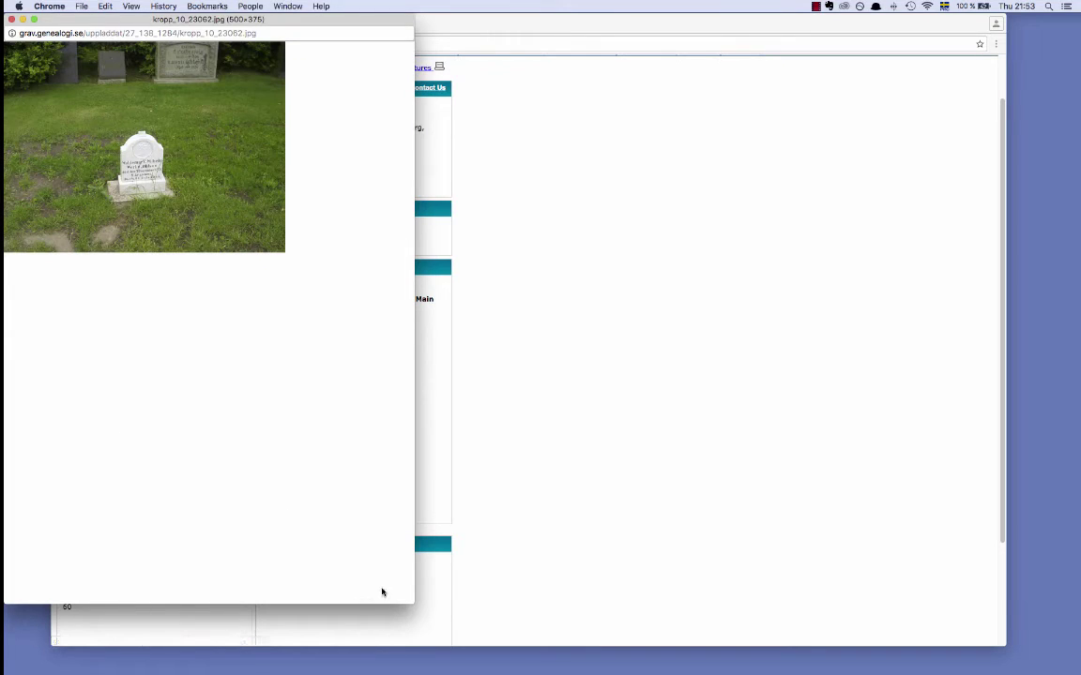
pyautogui.moveTo(408, 595); pyautogui.dragTo(297, 278)
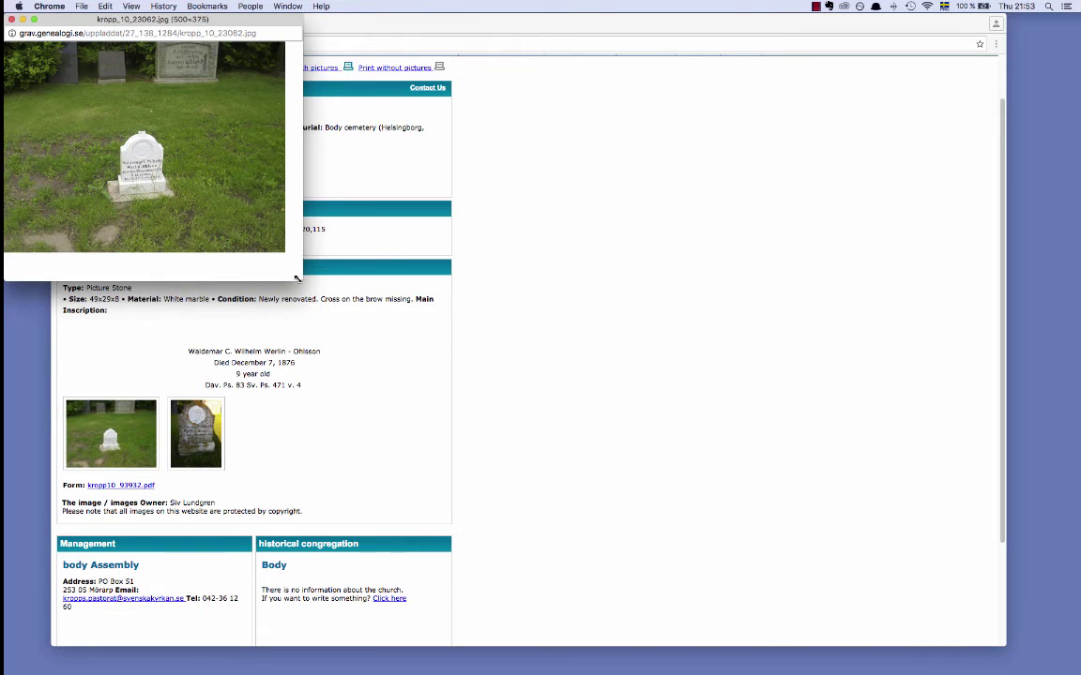
pyautogui.click(196, 434)
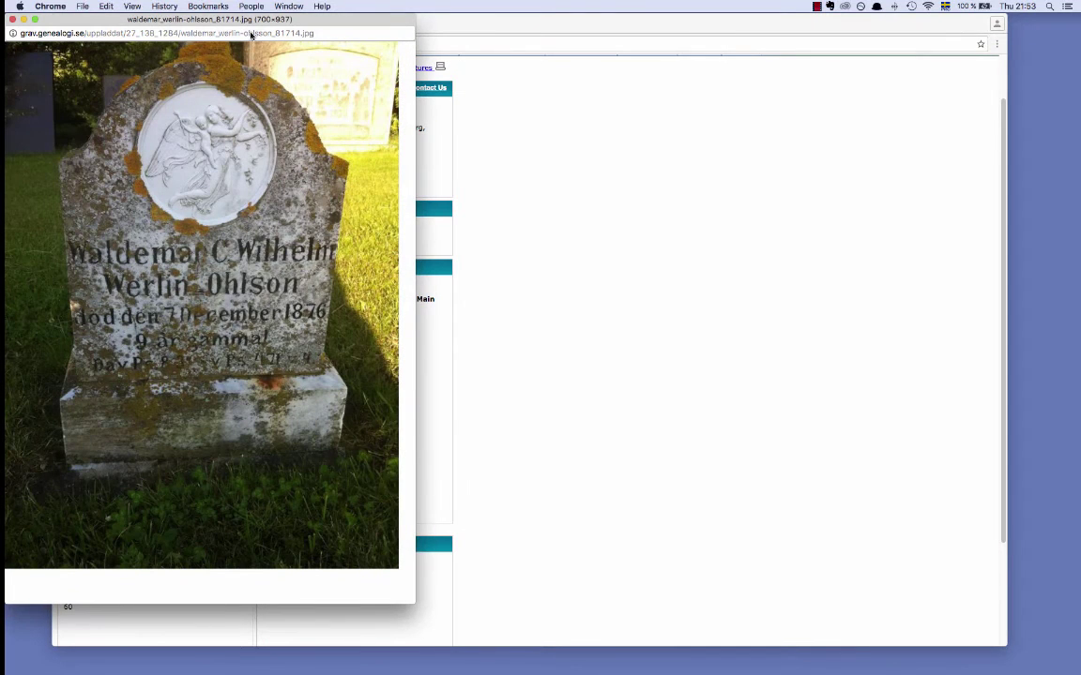
pyautogui.moveTo(136, 20); pyautogui.dragTo(242, 34)
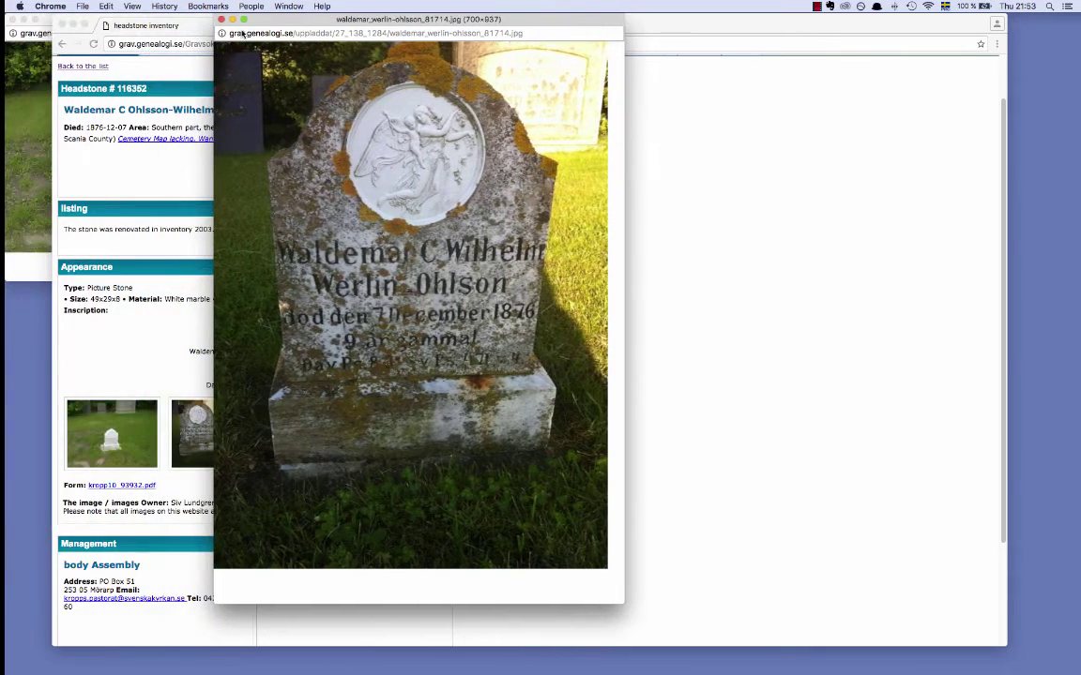
pyautogui.click(33, 141)
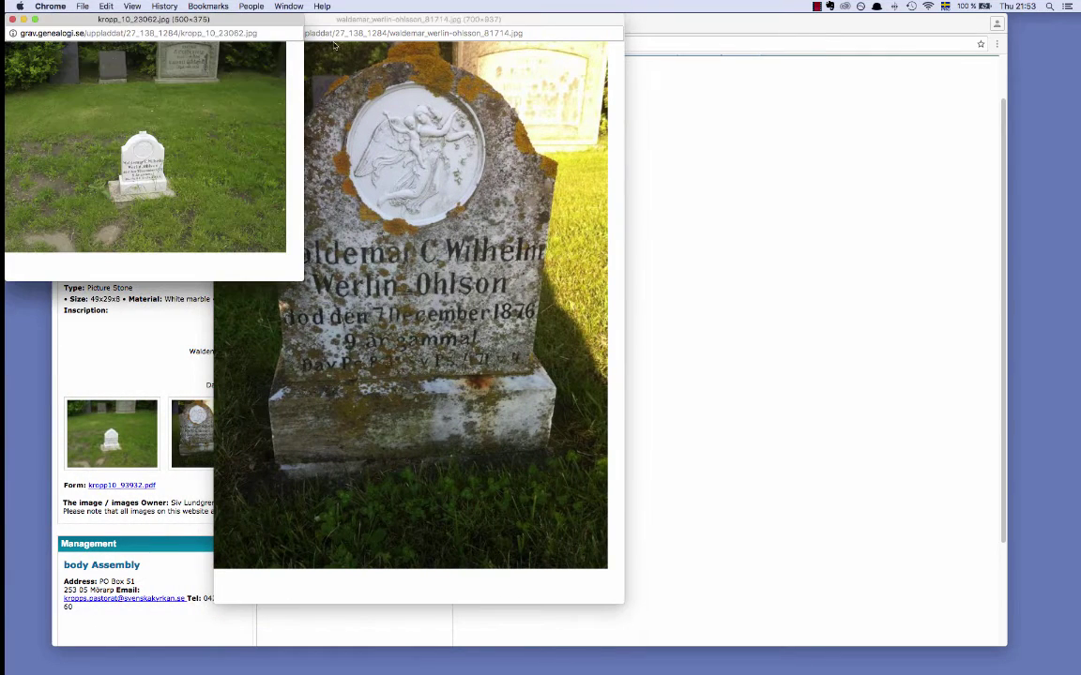
pyautogui.moveTo(345, 21); pyautogui.dragTo(408, 21)
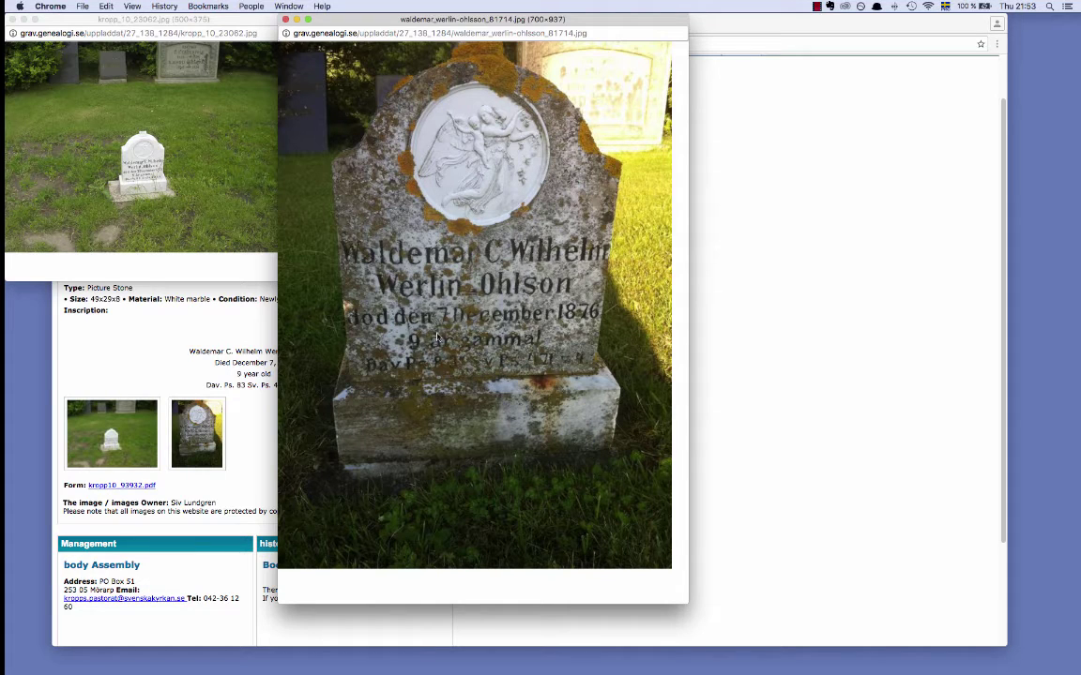
pyautogui.click(285, 20)
pyautogui.click(11, 20)
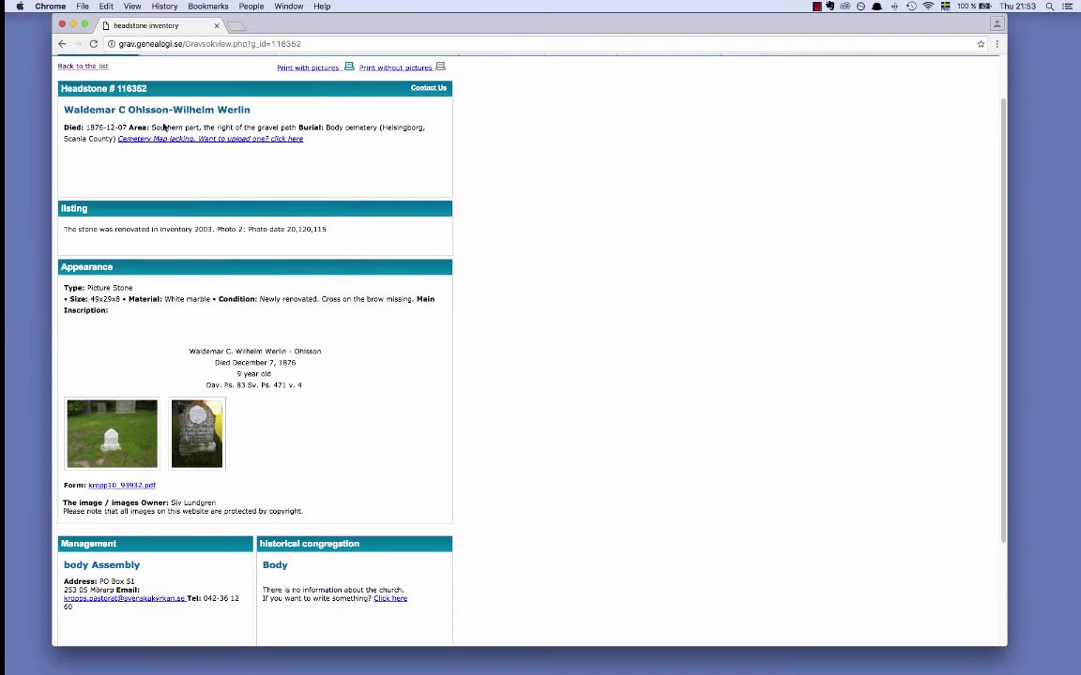
# Review the headstone record's management, congregation and other information sections, and return to the results list
pyautogui.scroll(-3, 514, 407)
pyautogui.scroll(-1, 518, 409)
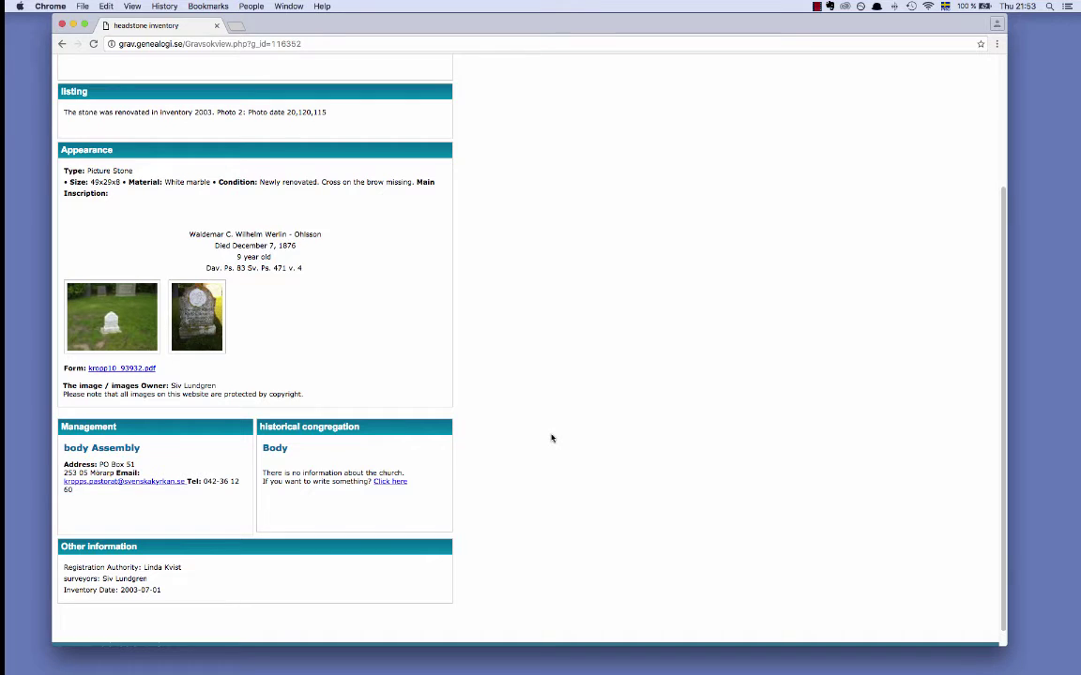
pyautogui.scroll(5, 551, 438)
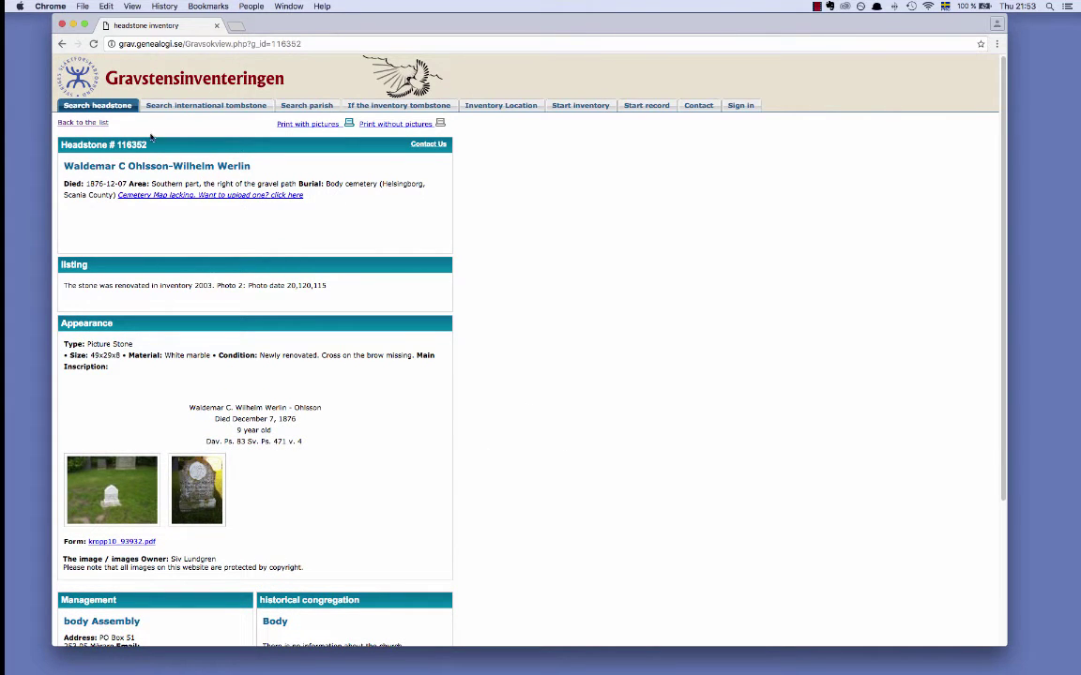
pyautogui.click(93, 124)
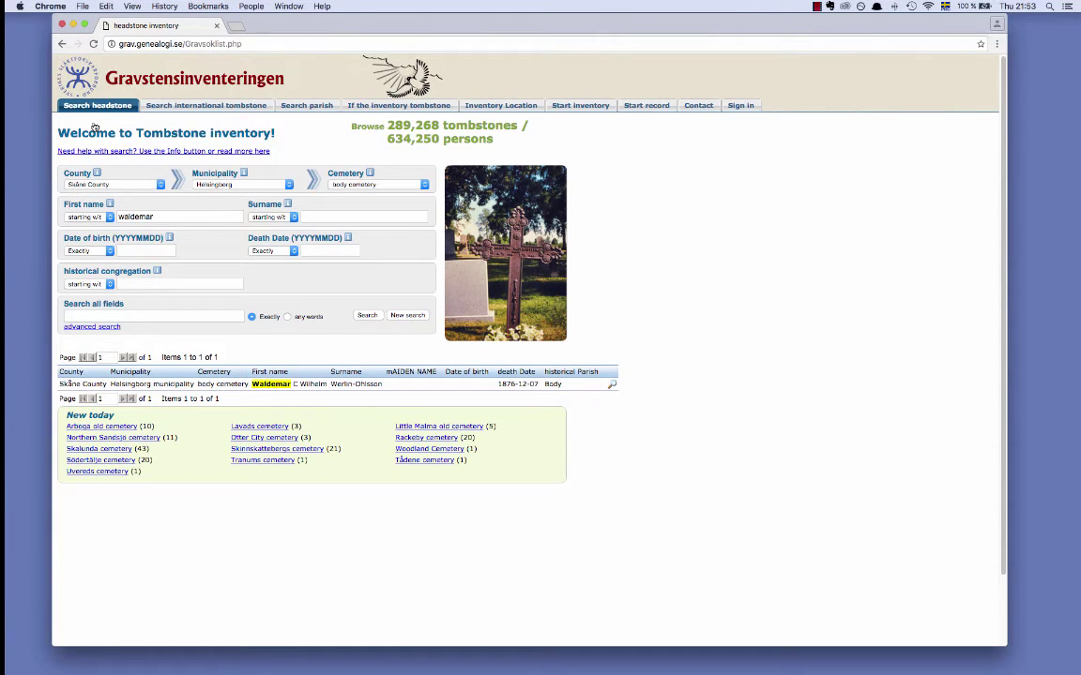
# Start a new headstone search limited to Skåne län, Helsingborg municipality and Kropps kyrkogård
pyautogui.click(405, 316)
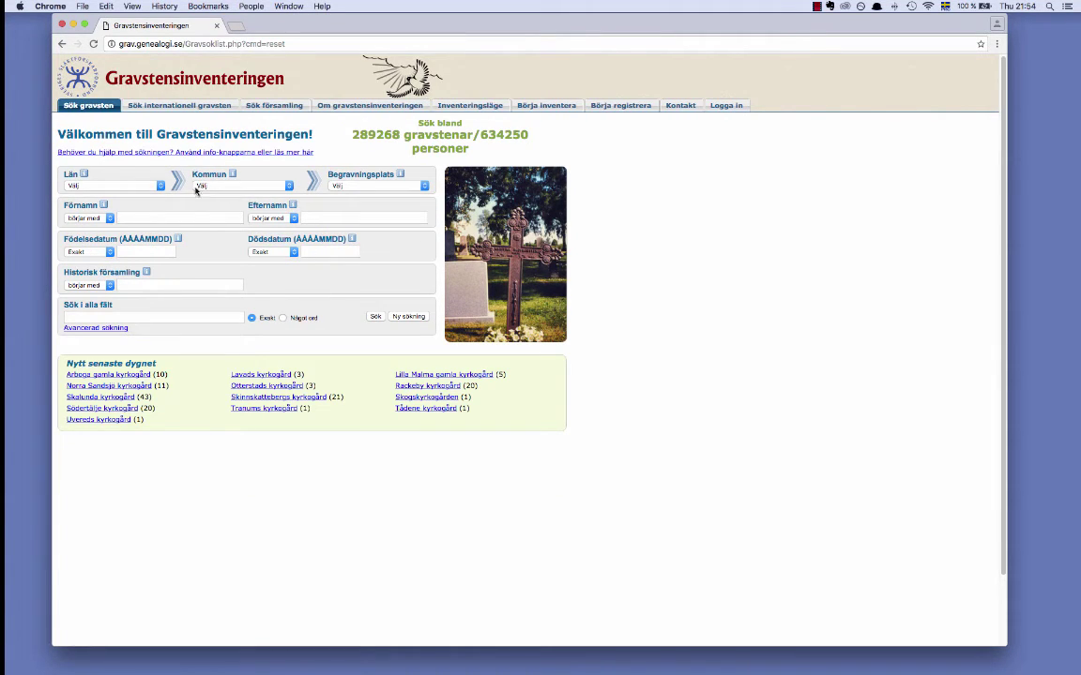
pyautogui.click(160, 186)
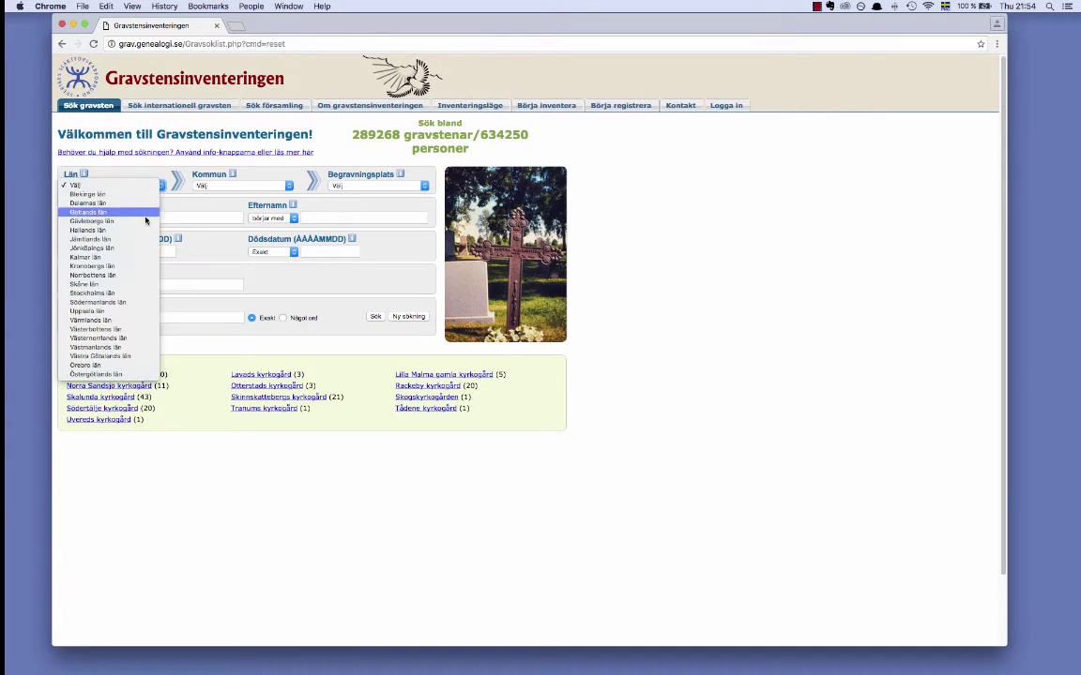
pyautogui.click(261, 197)
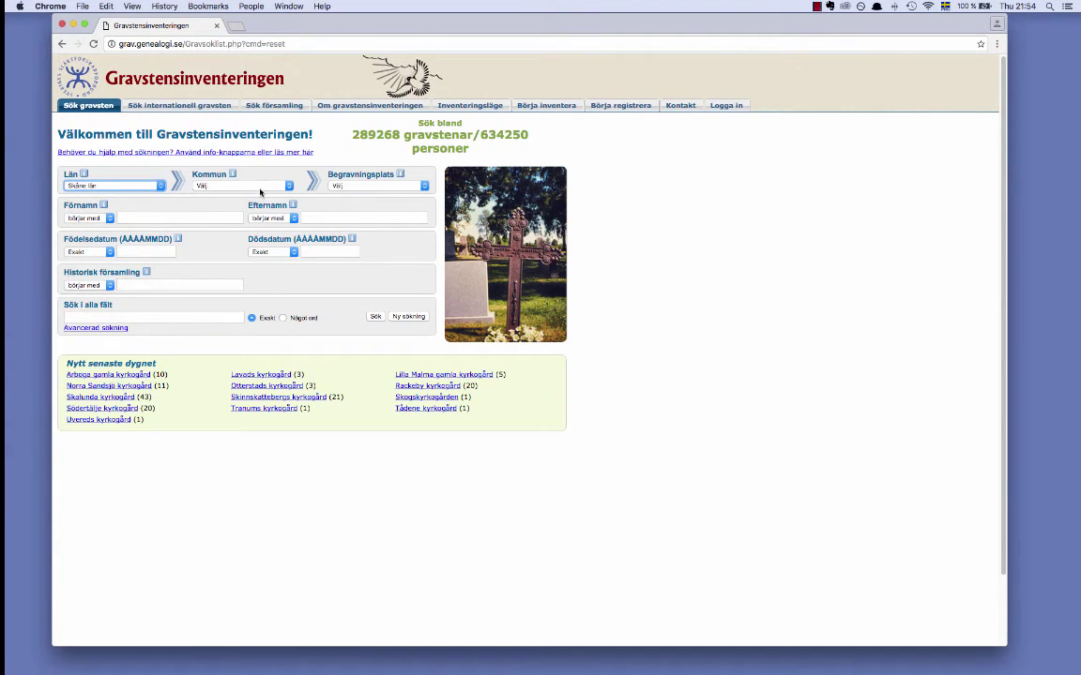
pyautogui.click(236, 184)
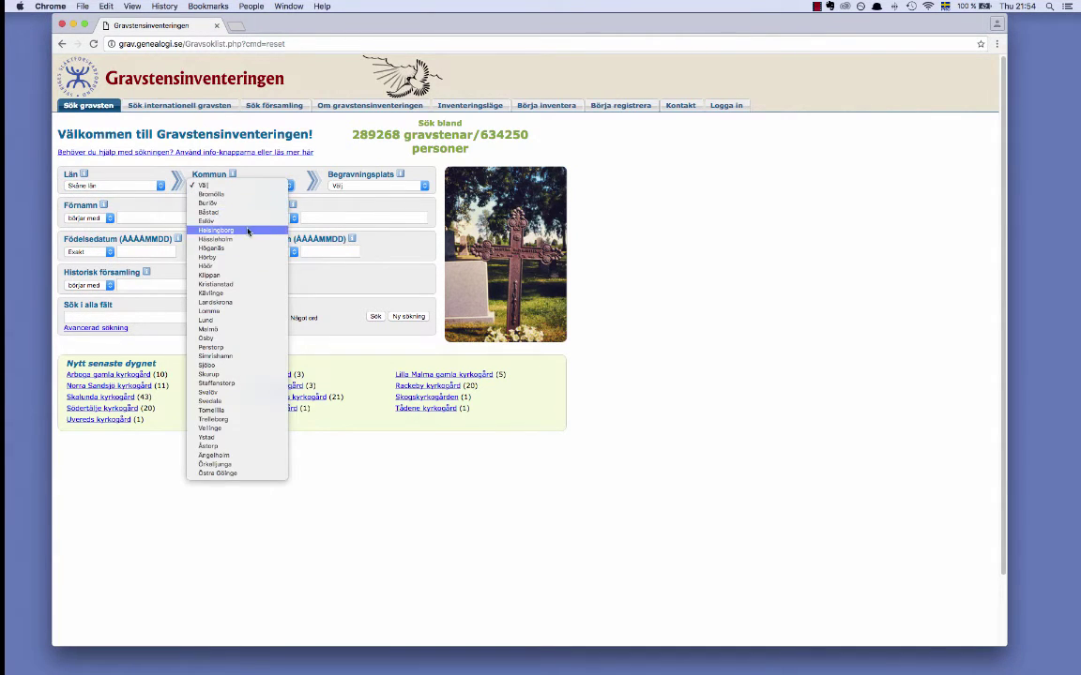
pyautogui.click(224, 230)
pyautogui.click(375, 186)
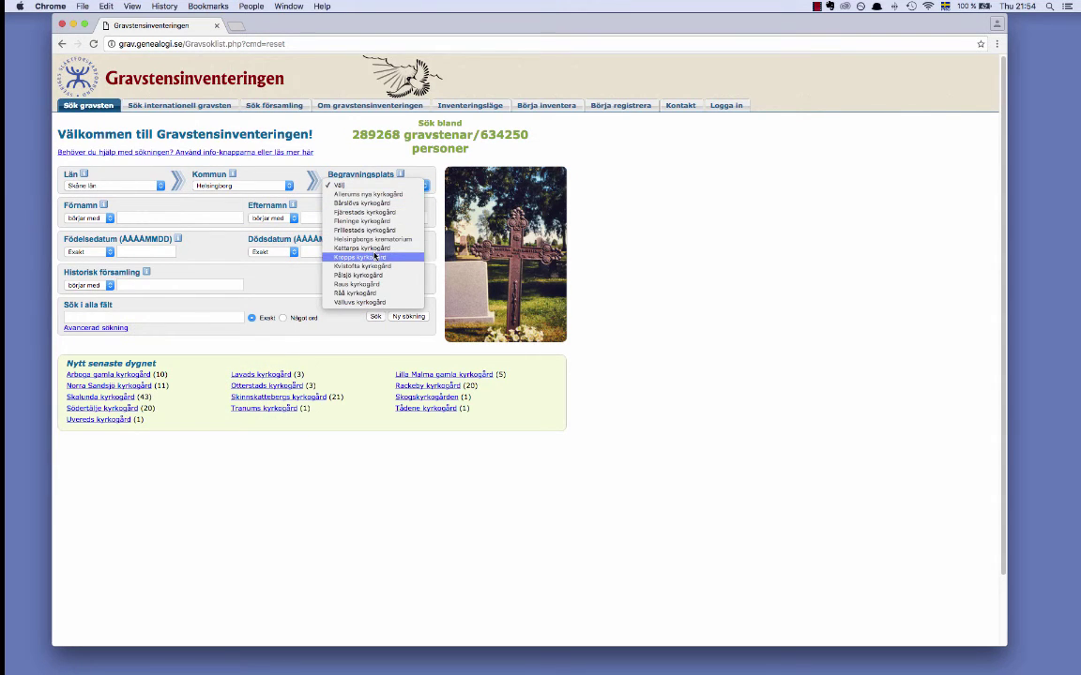
pyautogui.click(375, 257)
# Search the selected cemetery by the deceased person's surname
pyautogui.click(320, 217)
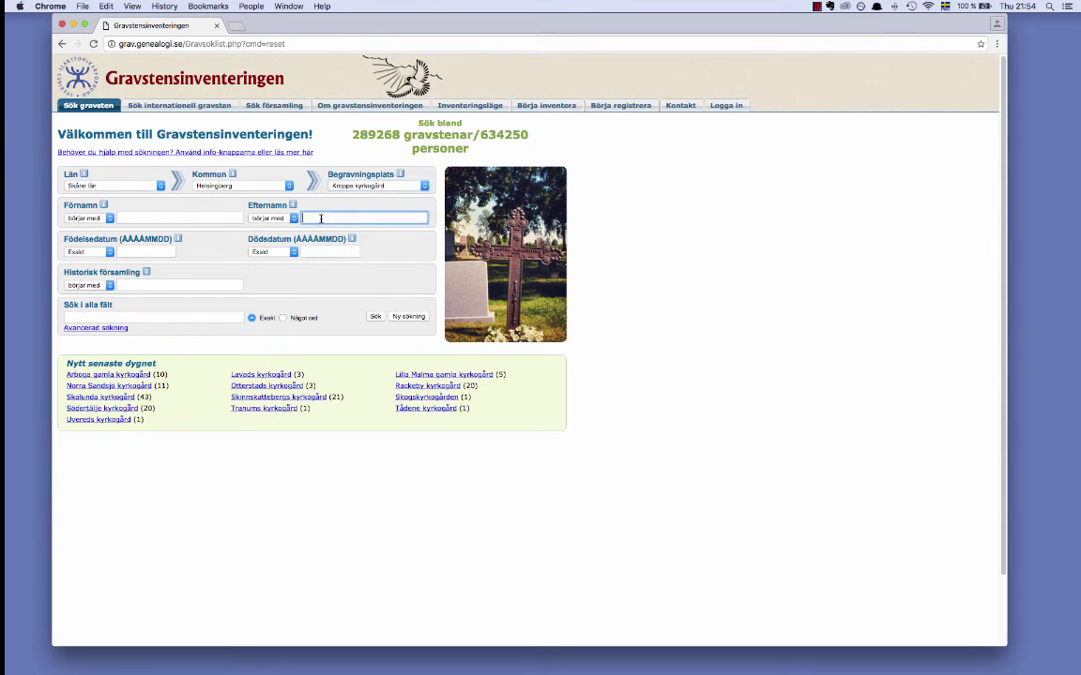
pyautogui.write('frisk')
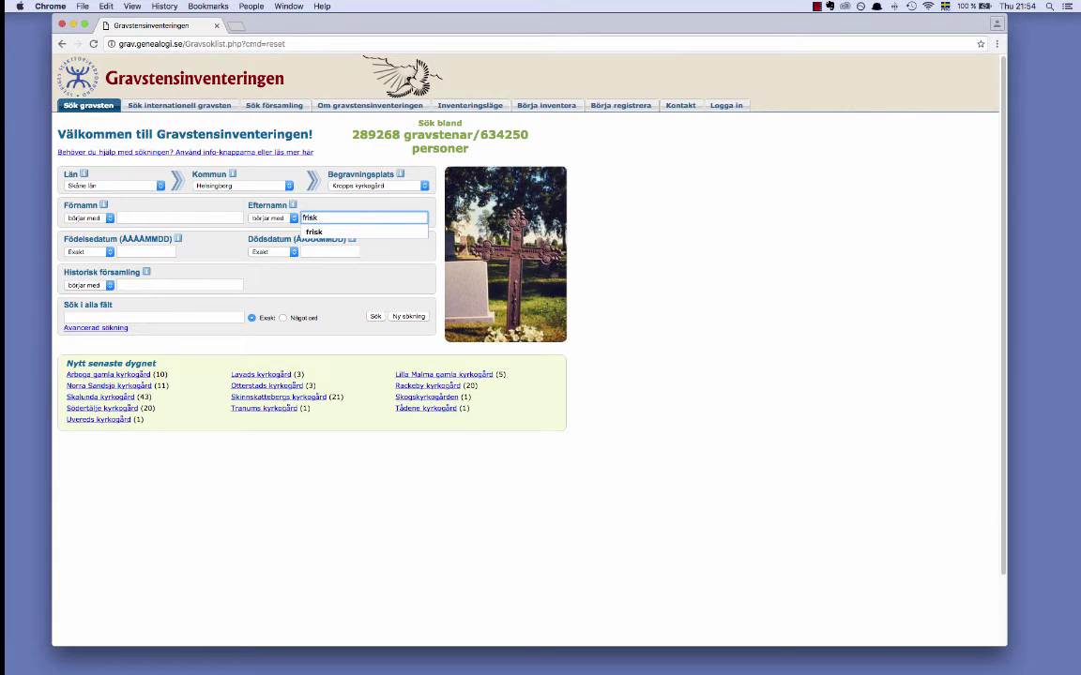
pyautogui.press('Return')
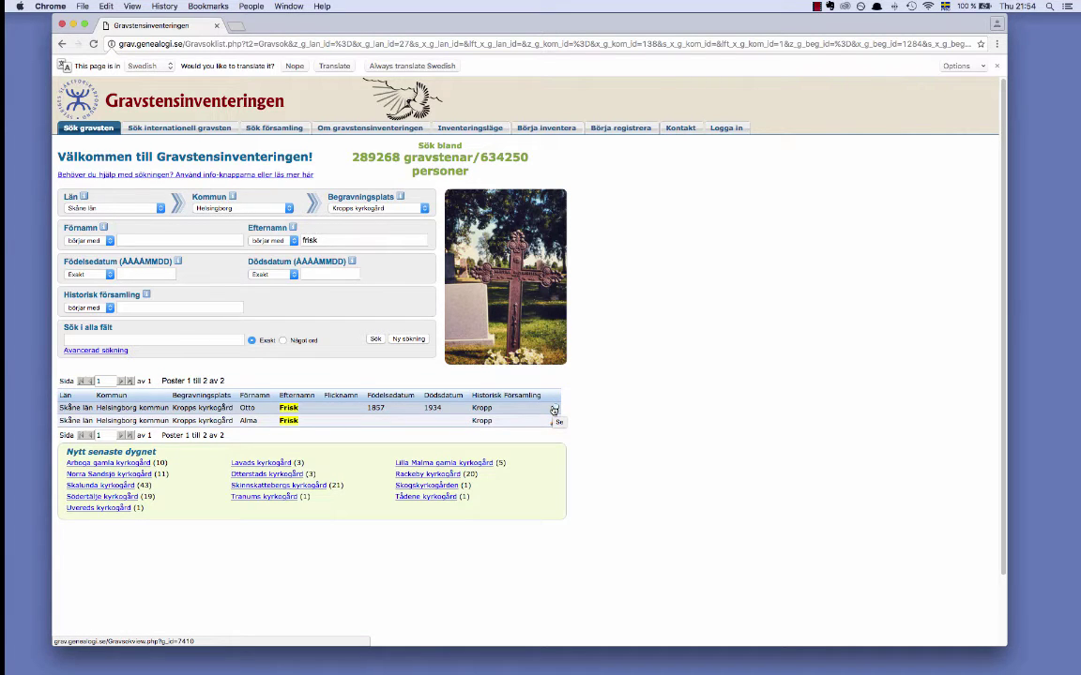
# Open the first matching headstone record, read its details in English, and return to the results list
pyautogui.click(553, 410)
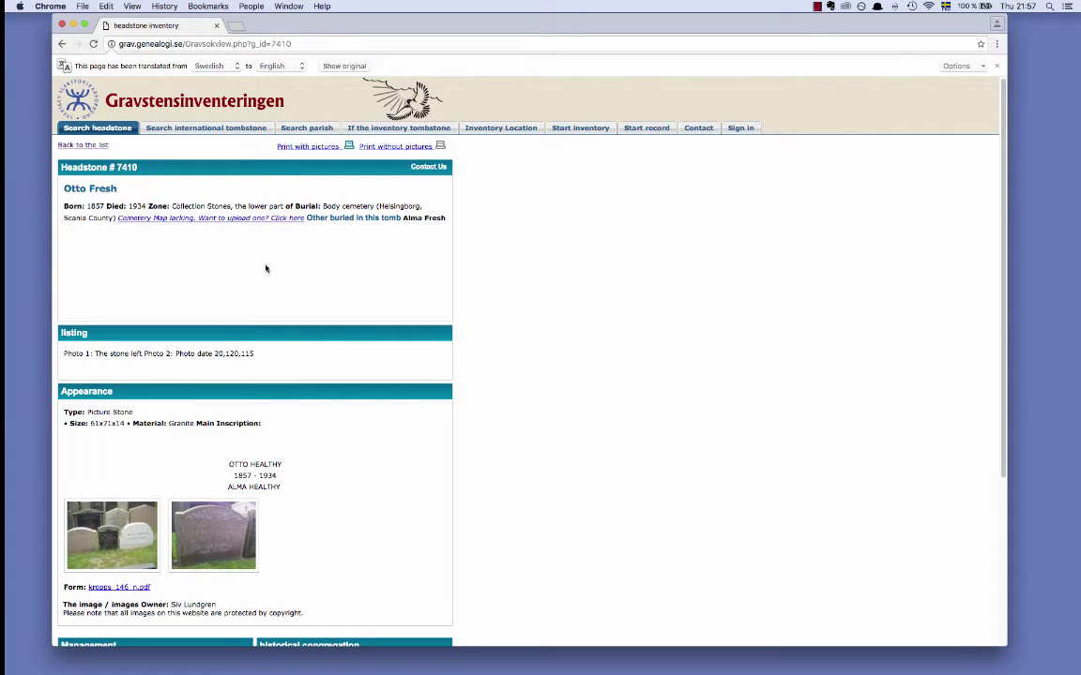
pyautogui.rightClick(94, 150)
pyautogui.click(85, 147)
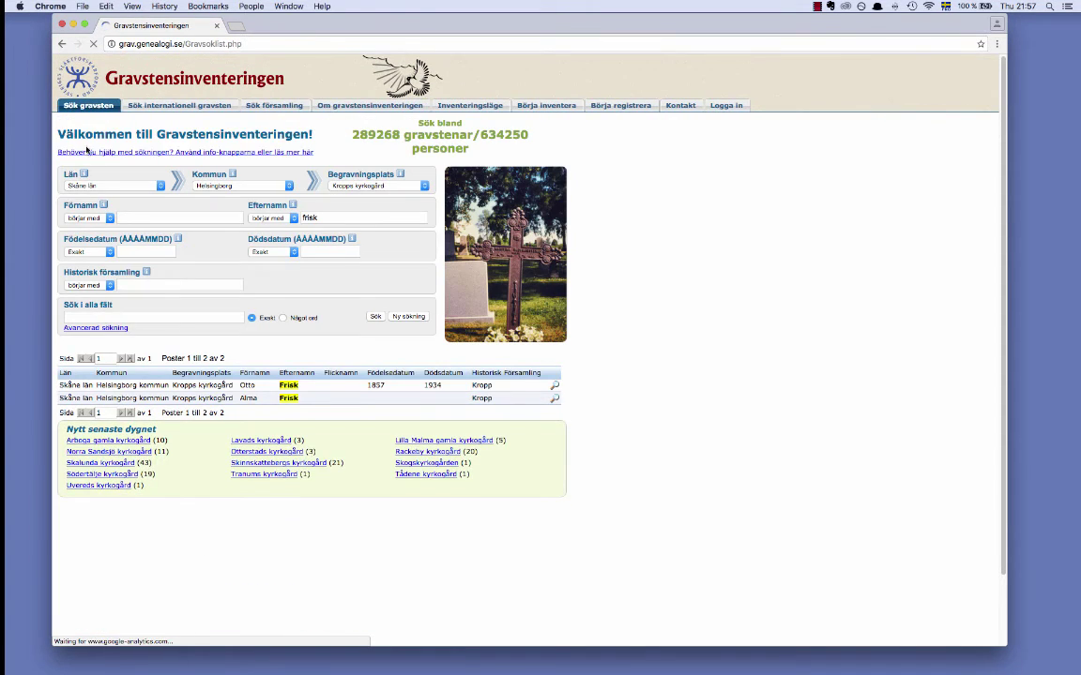
# Start a new search across all locations by an exact date of birth and look through the matching records
pyautogui.moveTo(407, 315)
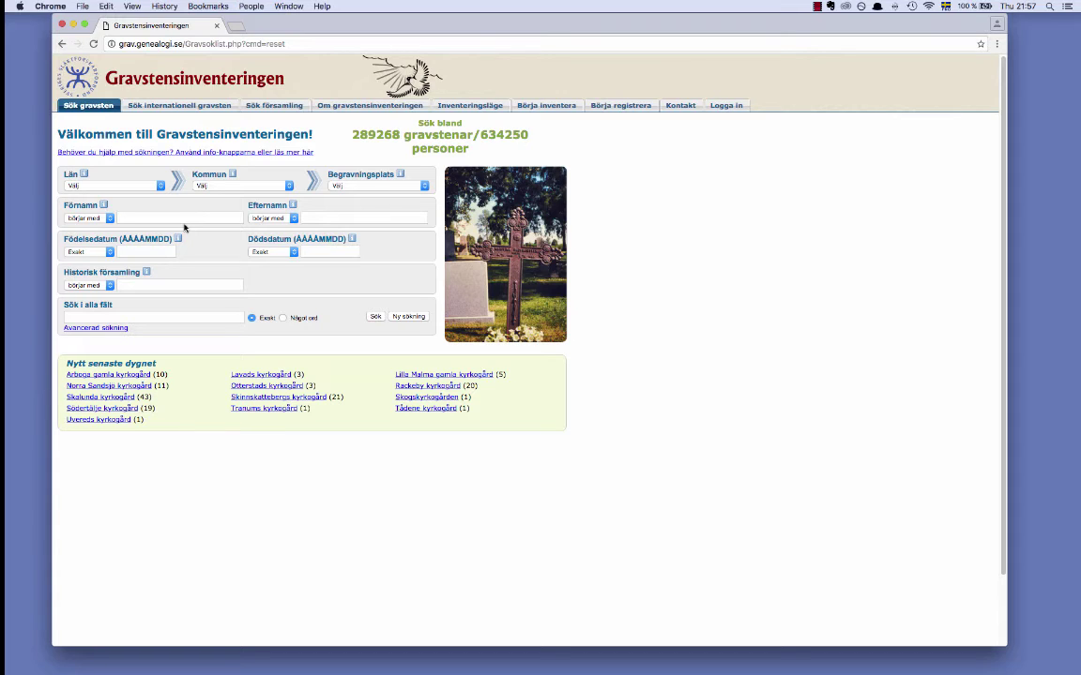
pyautogui.click(146, 251)
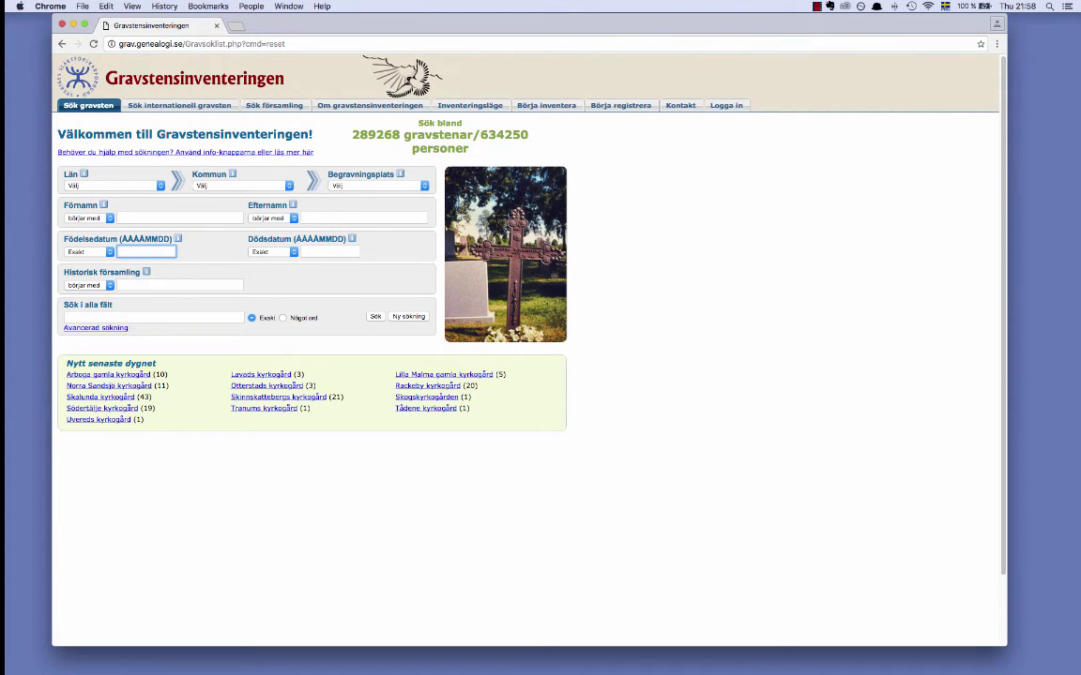
pyautogui.write('18490726')
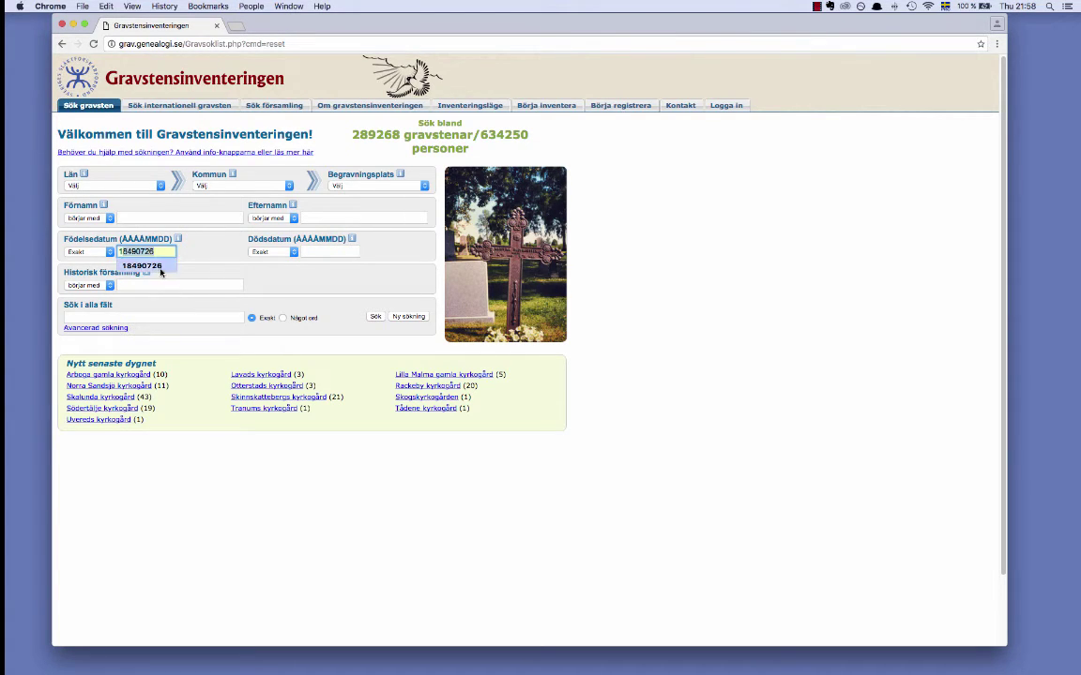
pyautogui.click(141, 266)
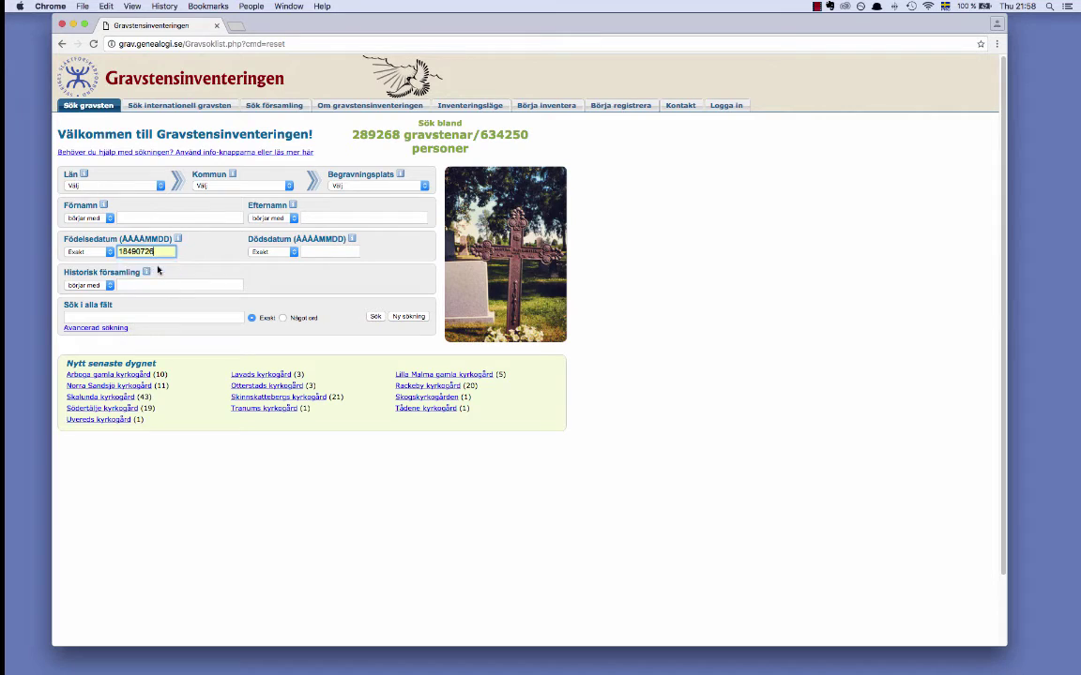
pyautogui.click(375, 317)
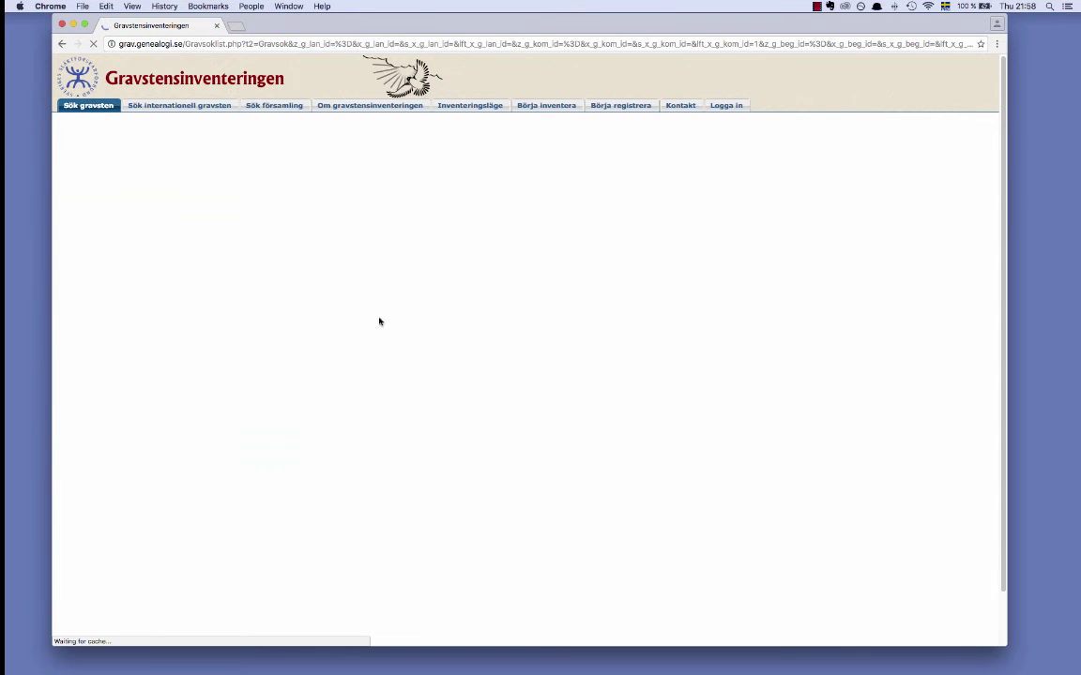
pyautogui.scroll(-2, 734, 329)
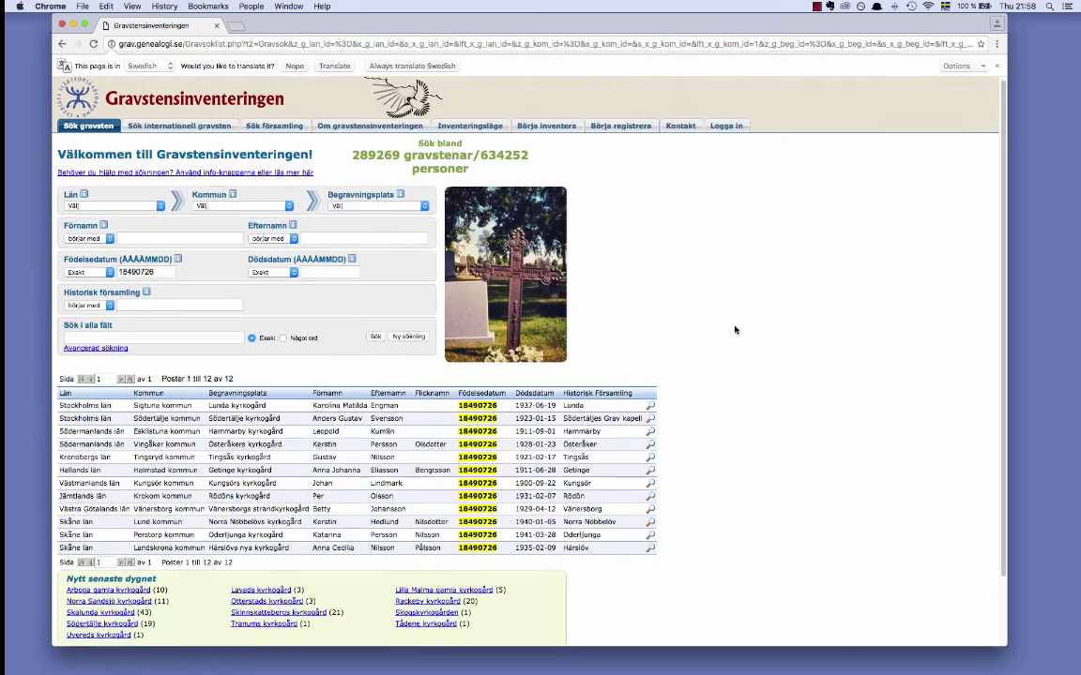
pyautogui.scroll(-2, 735, 330)
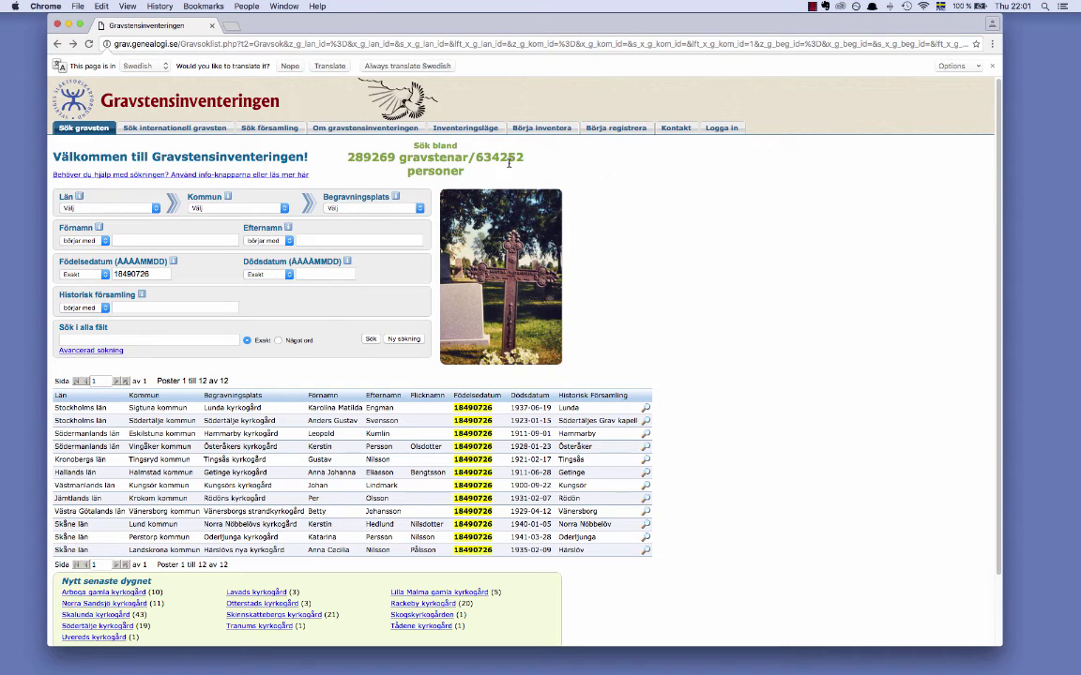
# Check the inventory status of the cemeteries in Blekinge län and return to the headstone search
pyautogui.click(475, 131)
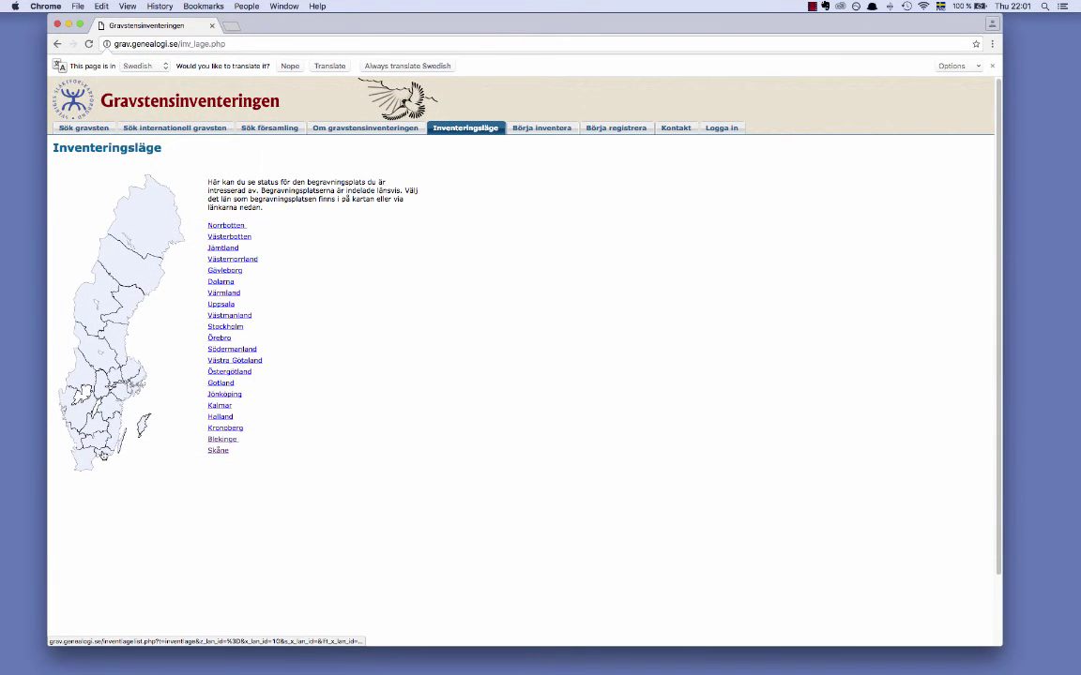
pyautogui.click(103, 454)
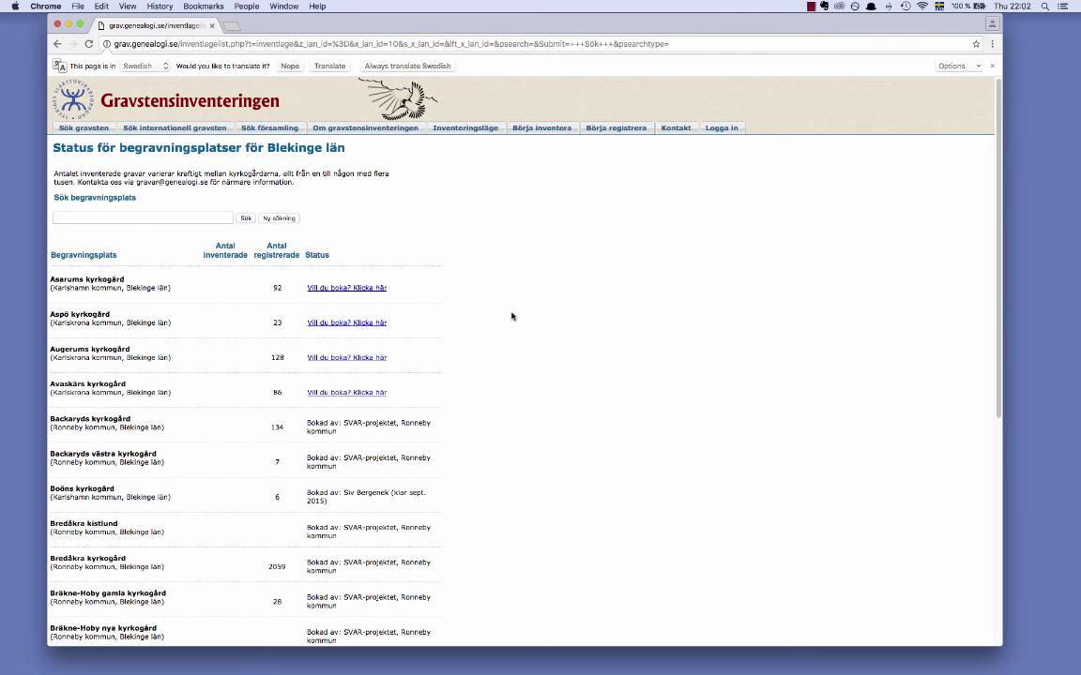
pyautogui.click(94, 129)
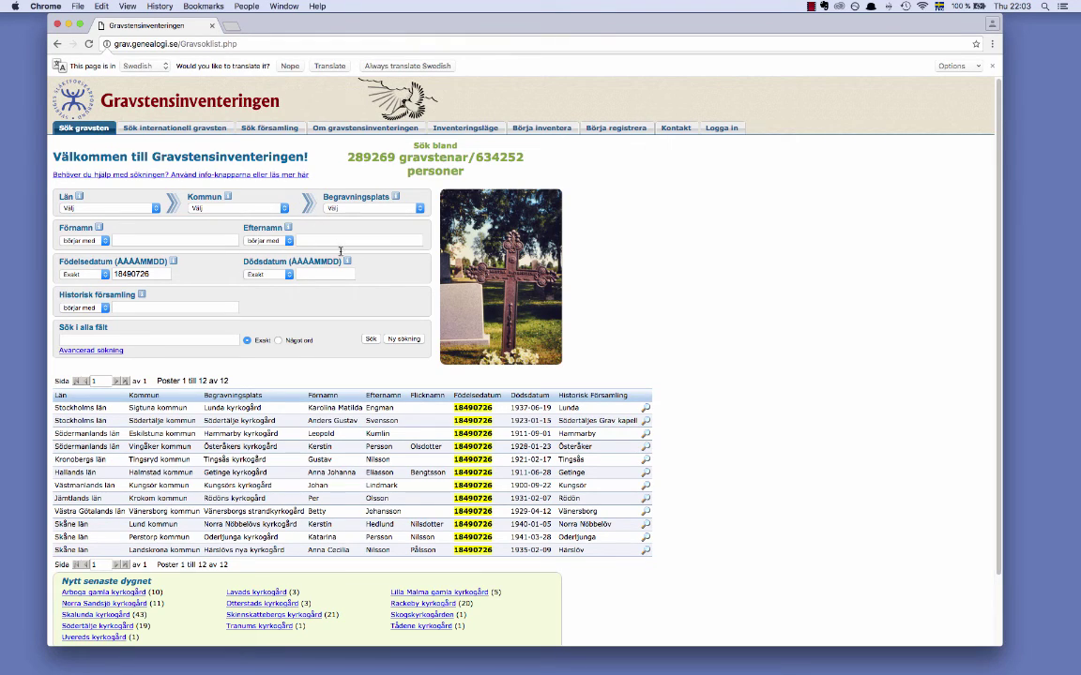
# Clear the previous search, then open the advanced search form translated into English
pyautogui.click(403, 340)
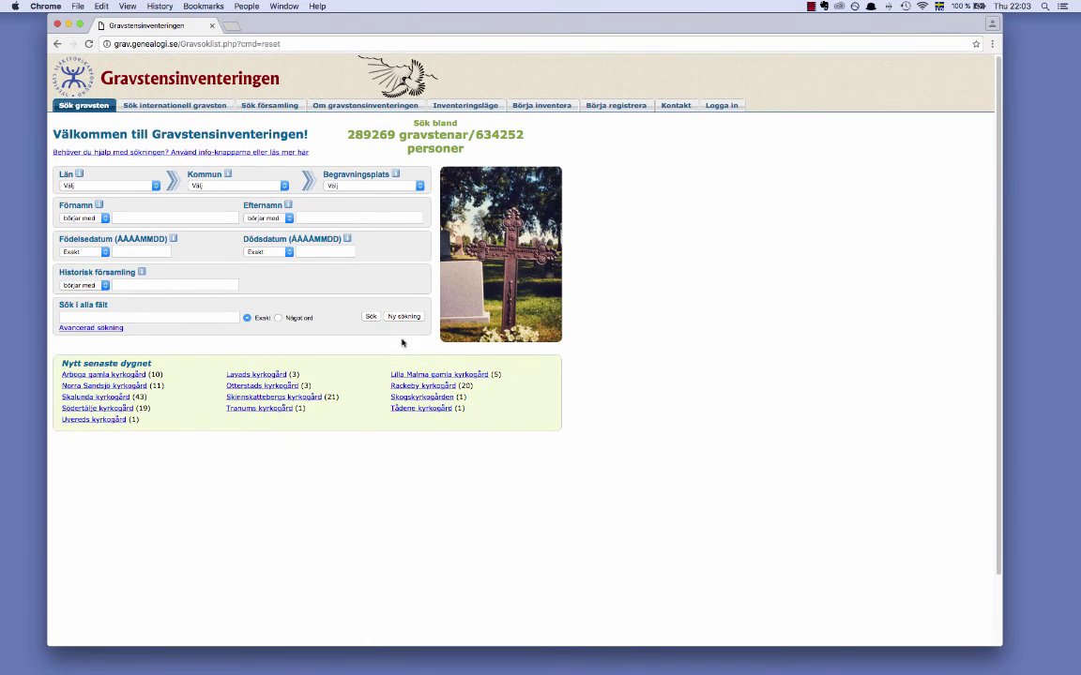
pyautogui.click(82, 329)
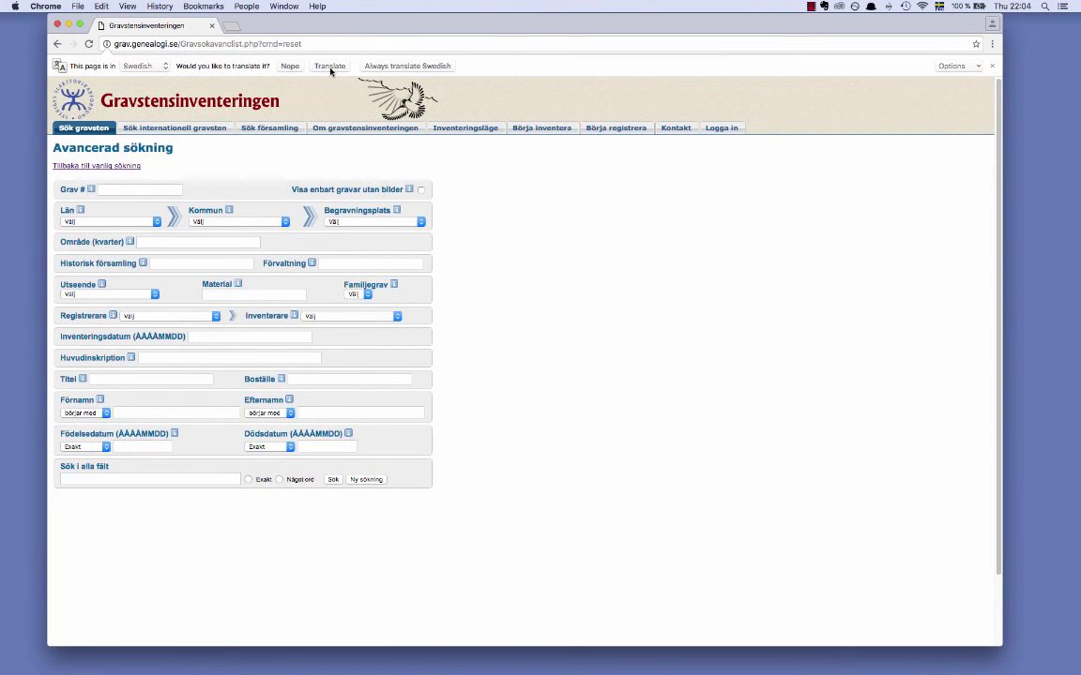
pyautogui.click(329, 66)
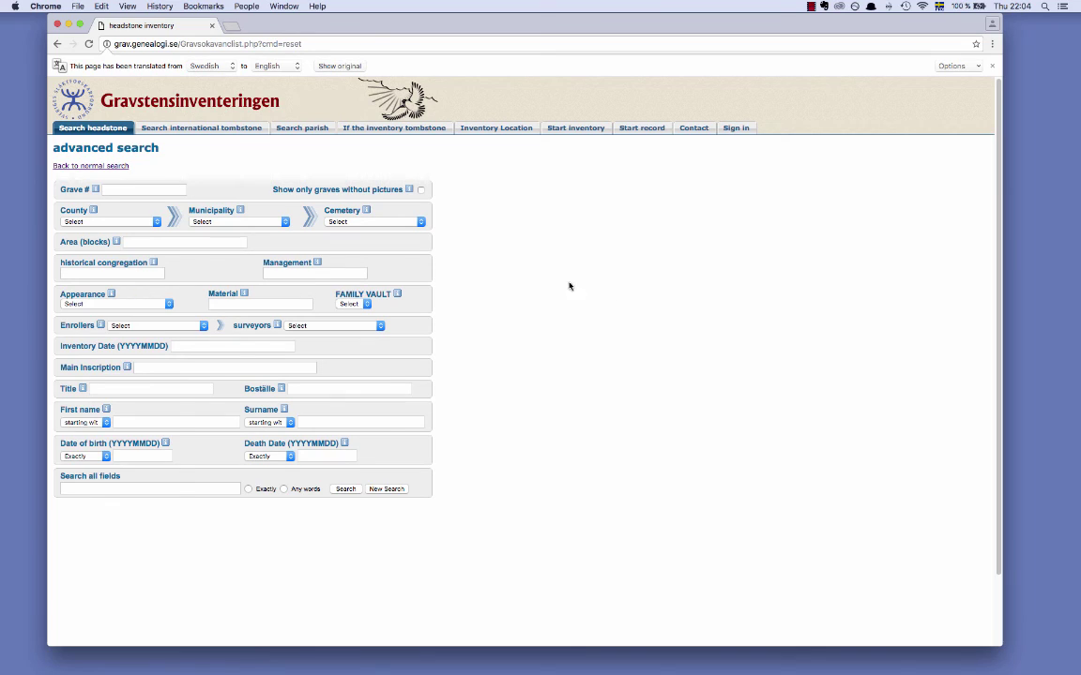
# Run an advanced search for headstones with the appearance Cross metal
pyautogui.click(168, 304)
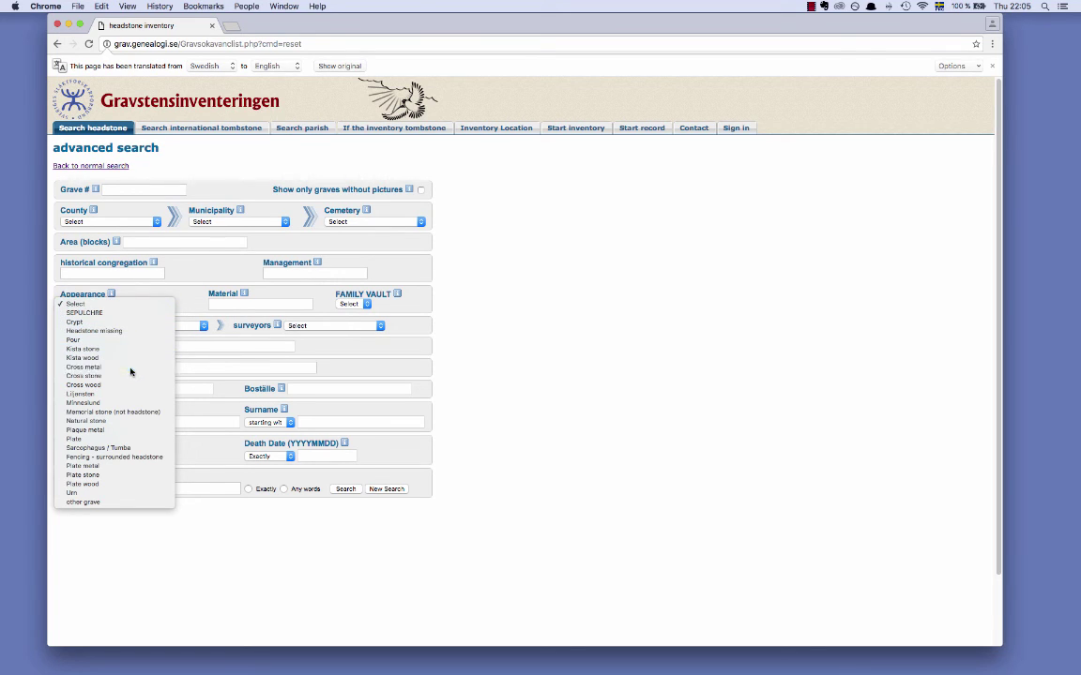
pyautogui.click(132, 367)
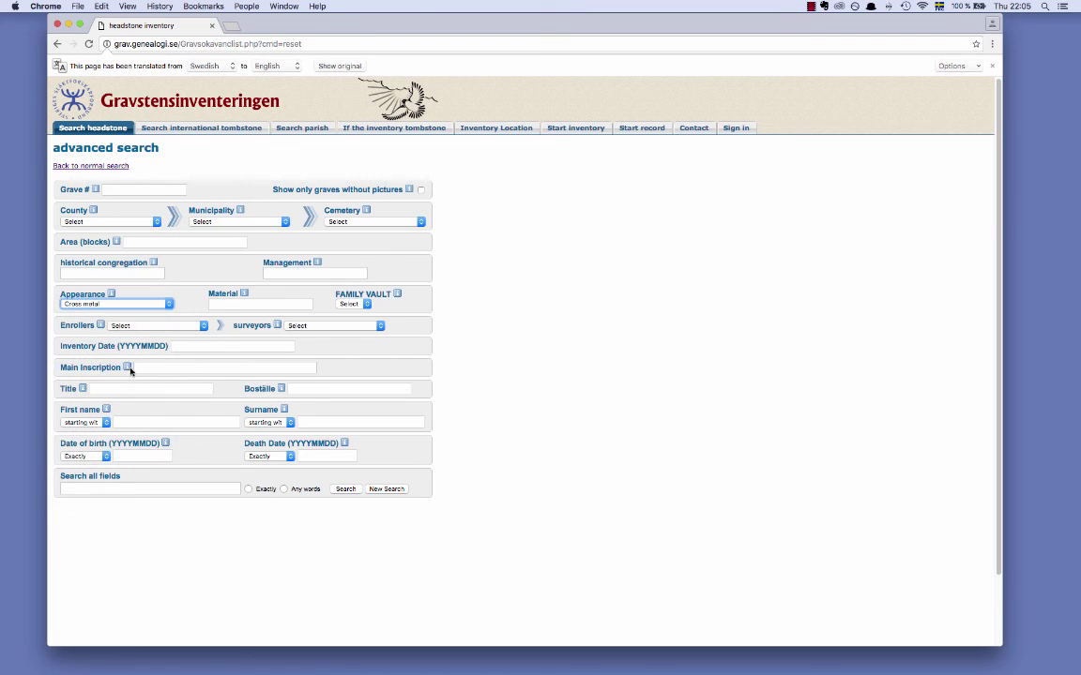
pyautogui.click(347, 490)
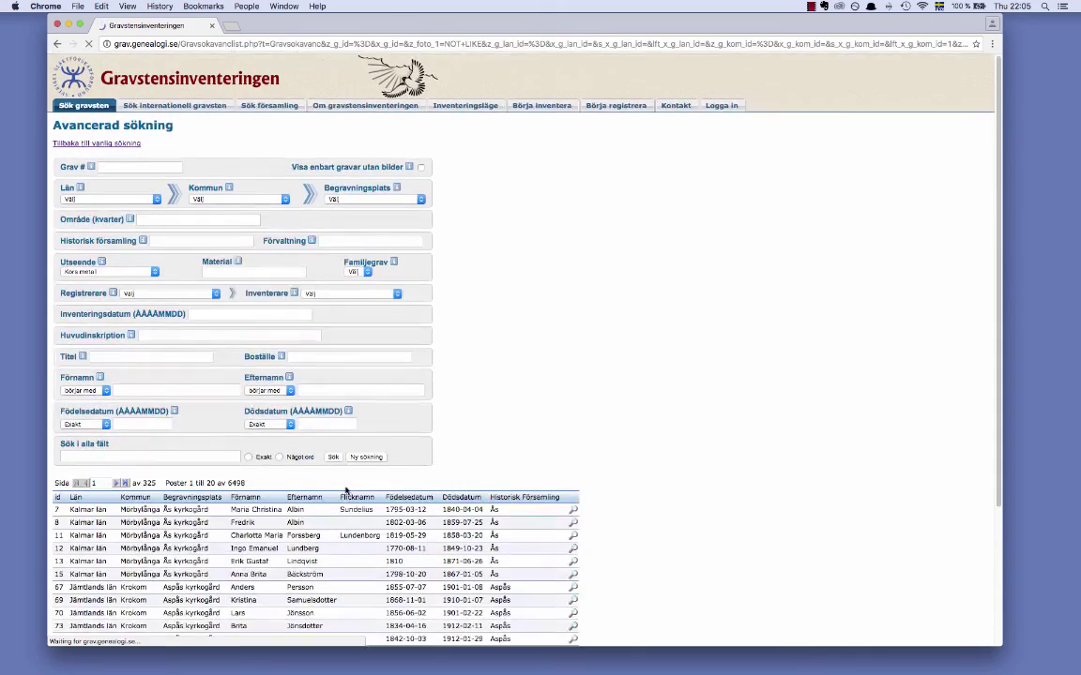
# Open the first metal cross record in the results and view its headstone photo
pyautogui.scroll(-3, 675, 465)
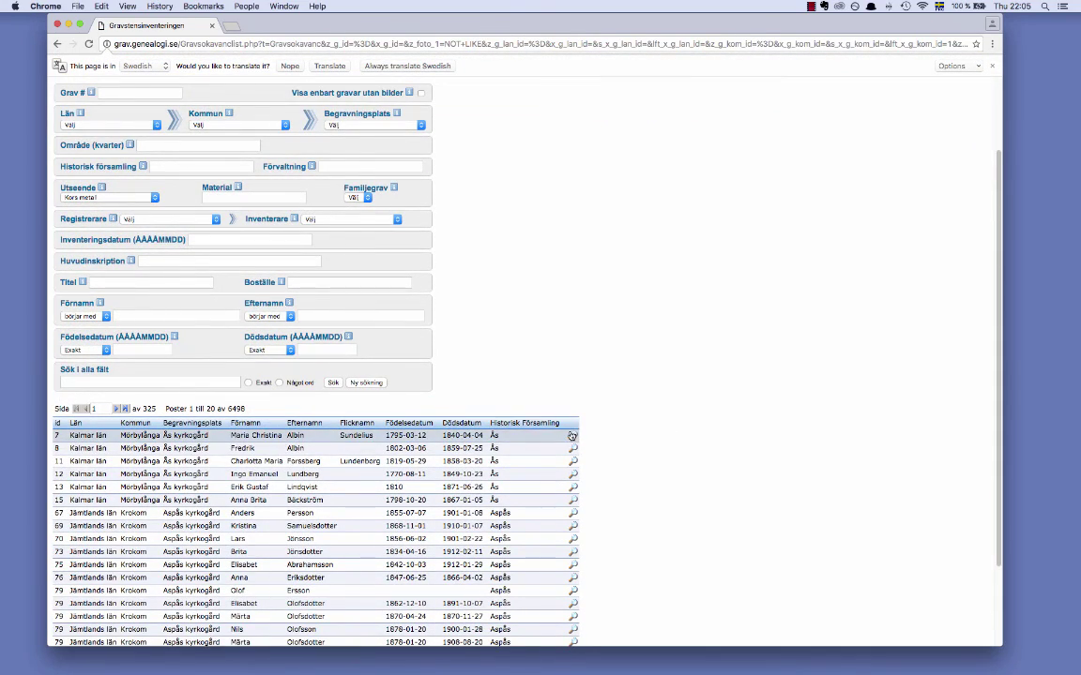
pyautogui.click(573, 437)
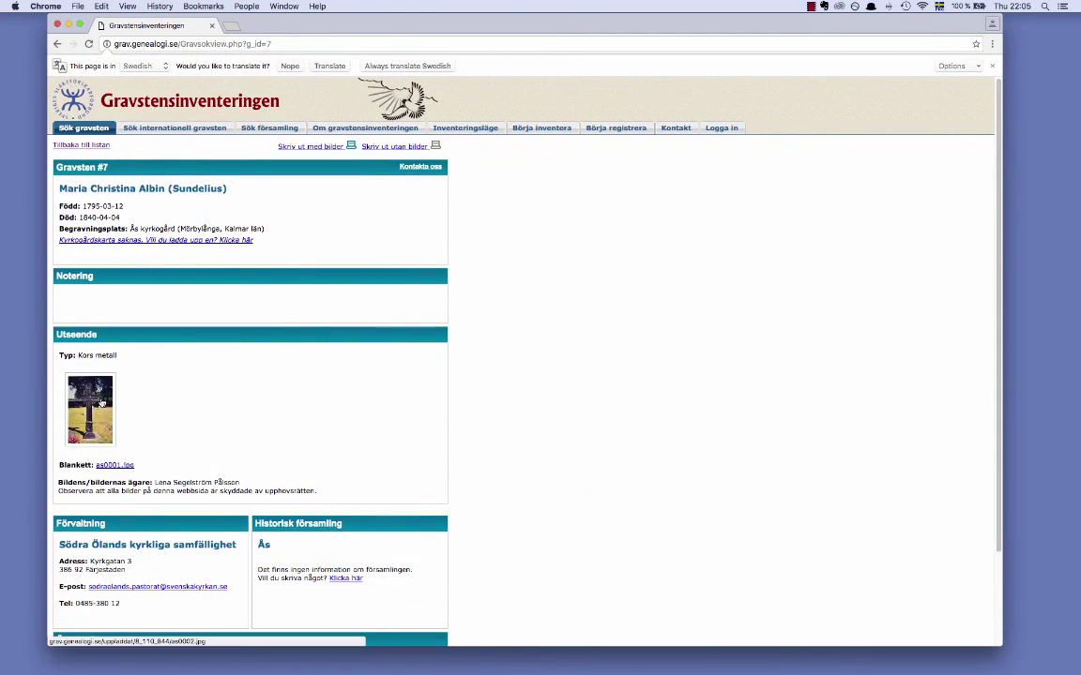
pyautogui.click(101, 399)
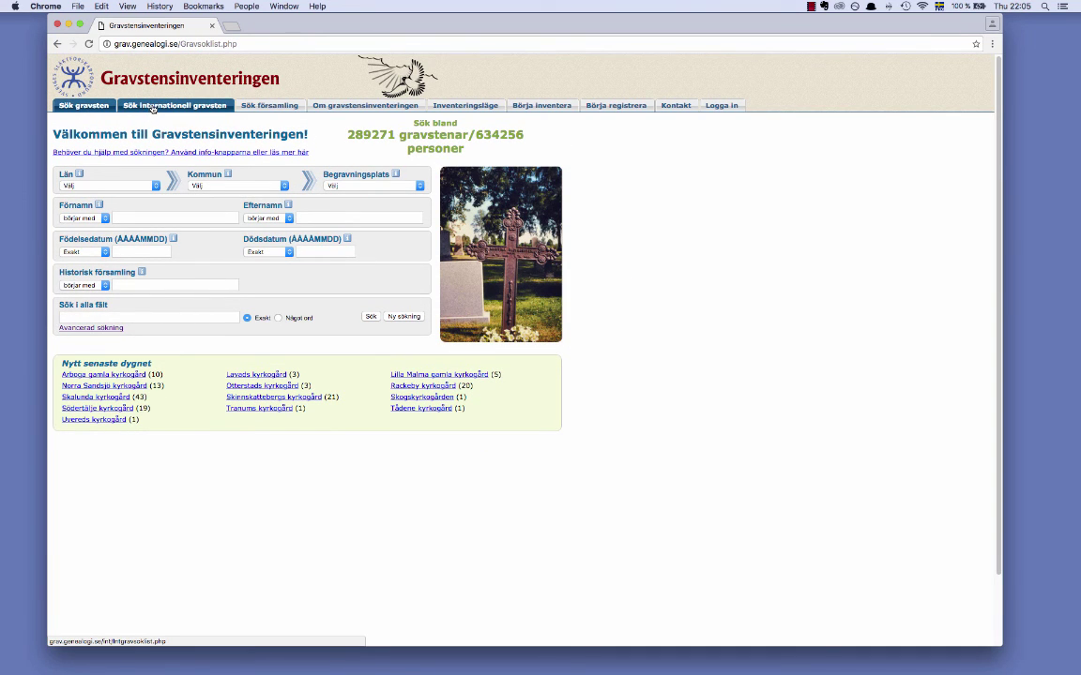
# Open the international headstone search, translate it into English, and search for graves in Minnesota, USA
pyautogui.click(153, 106)
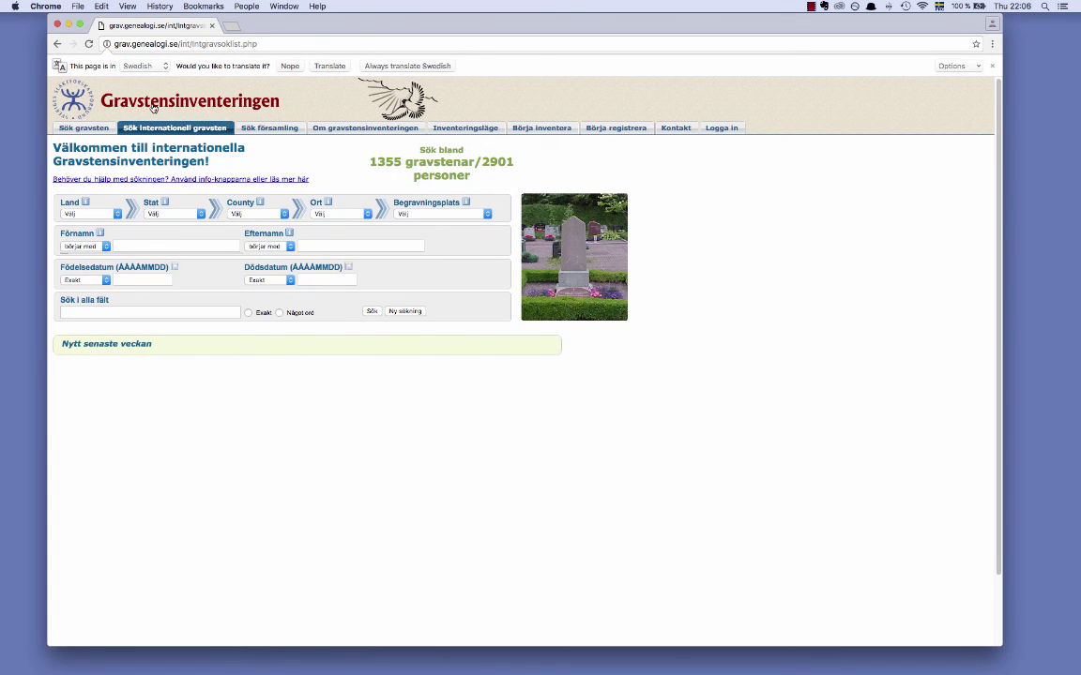
pyautogui.click(330, 65)
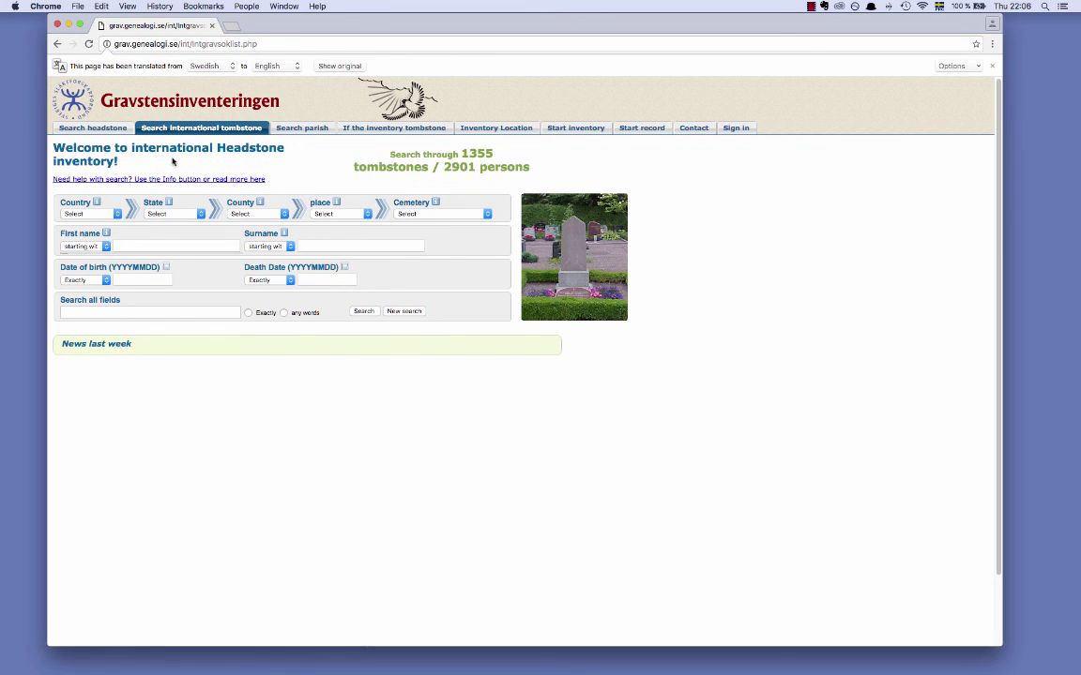
pyautogui.click(117, 214)
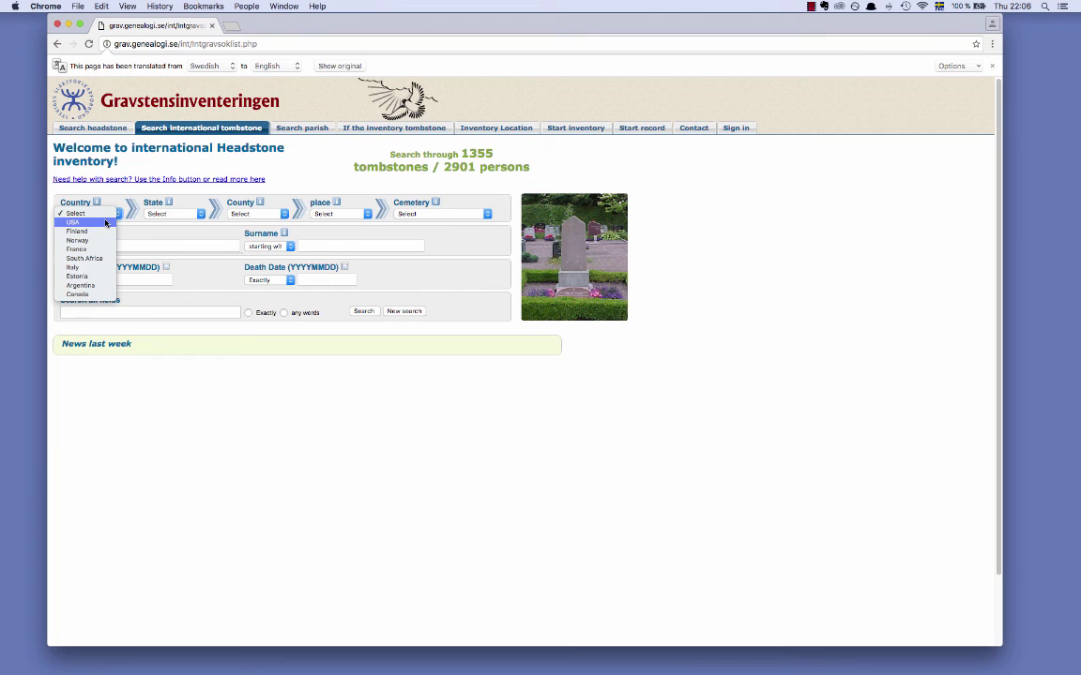
pyautogui.click(106, 223)
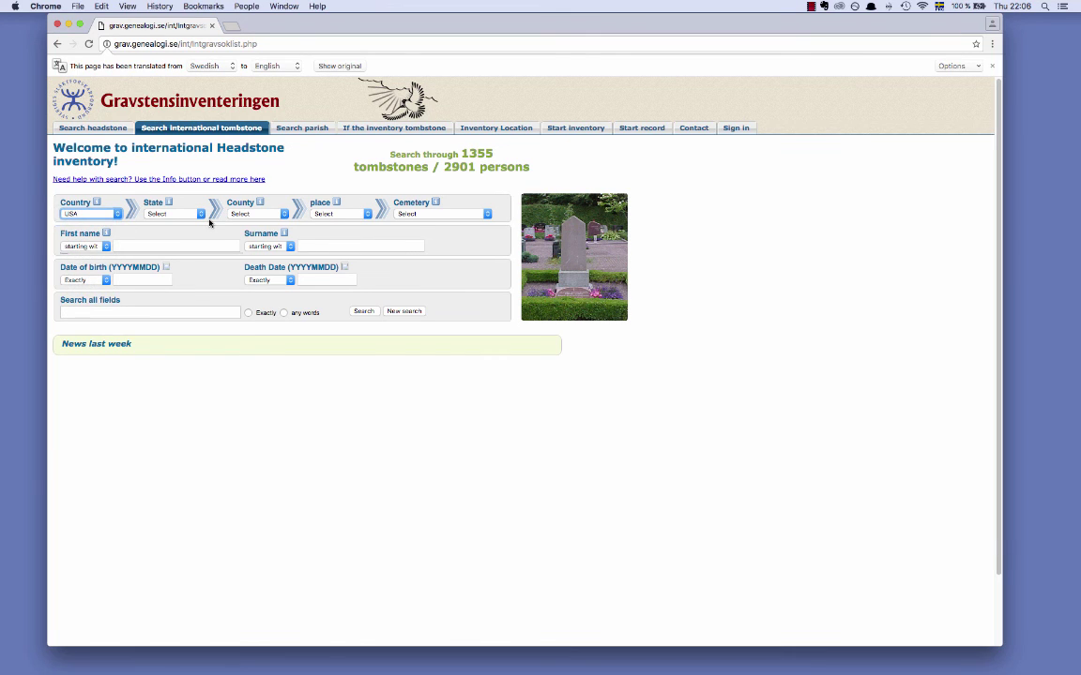
pyautogui.click(198, 215)
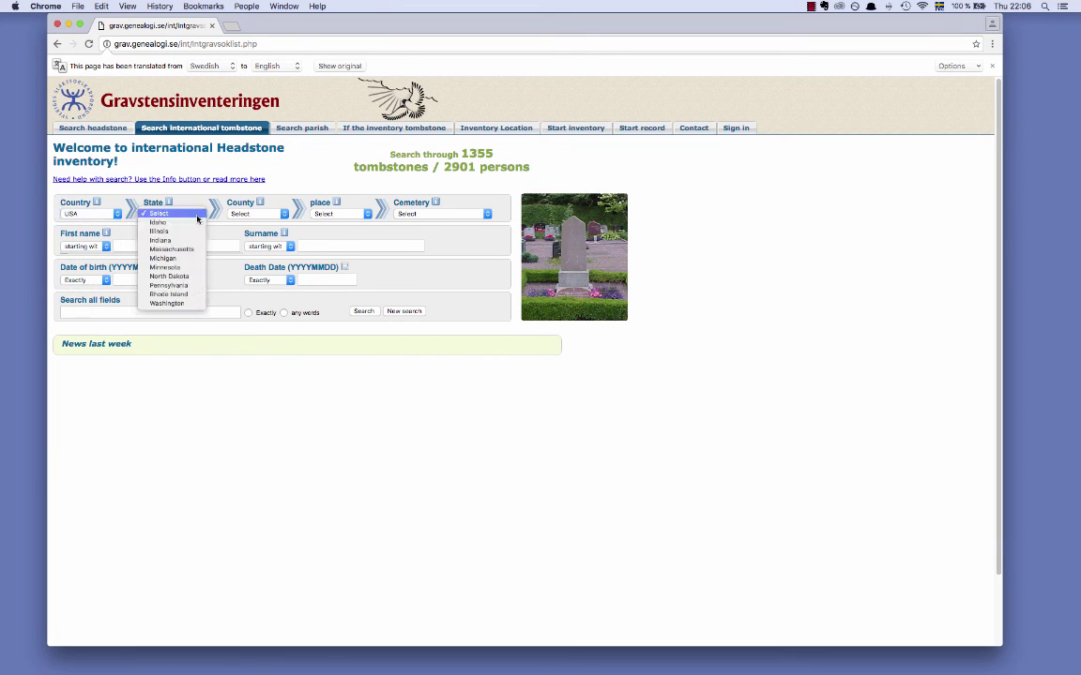
pyautogui.click(184, 267)
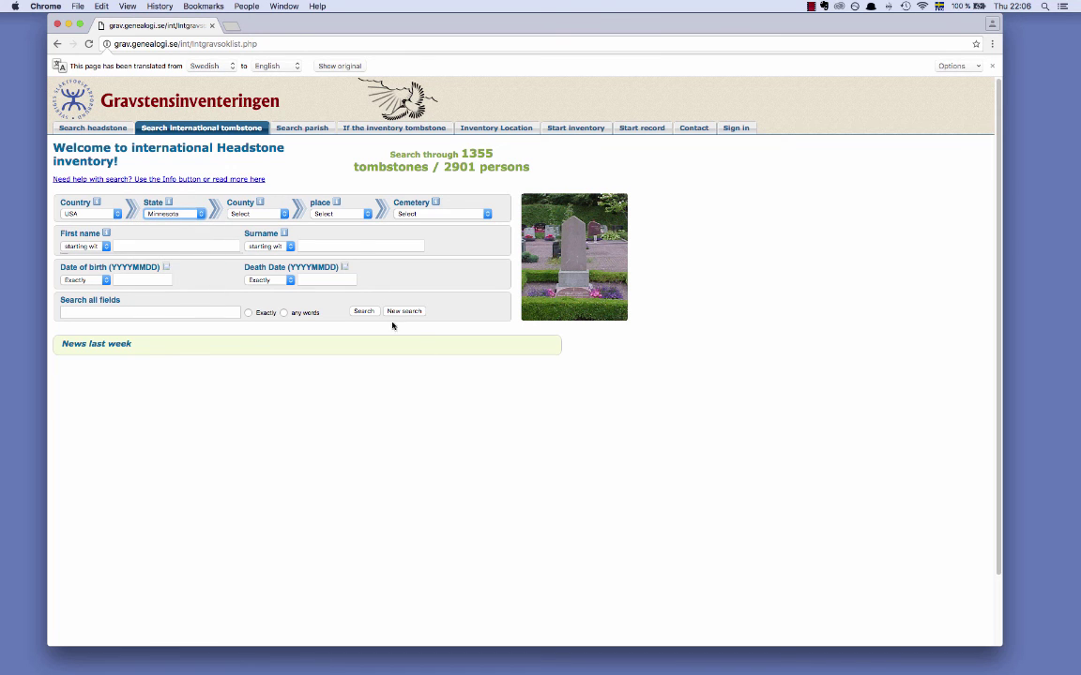
pyautogui.click(363, 311)
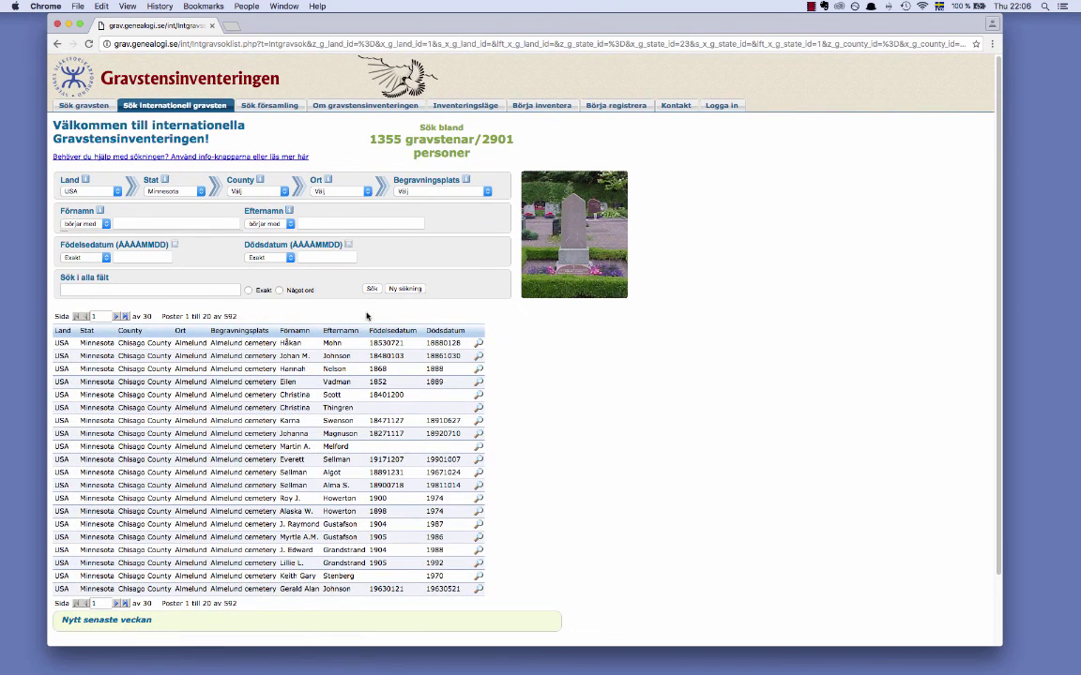